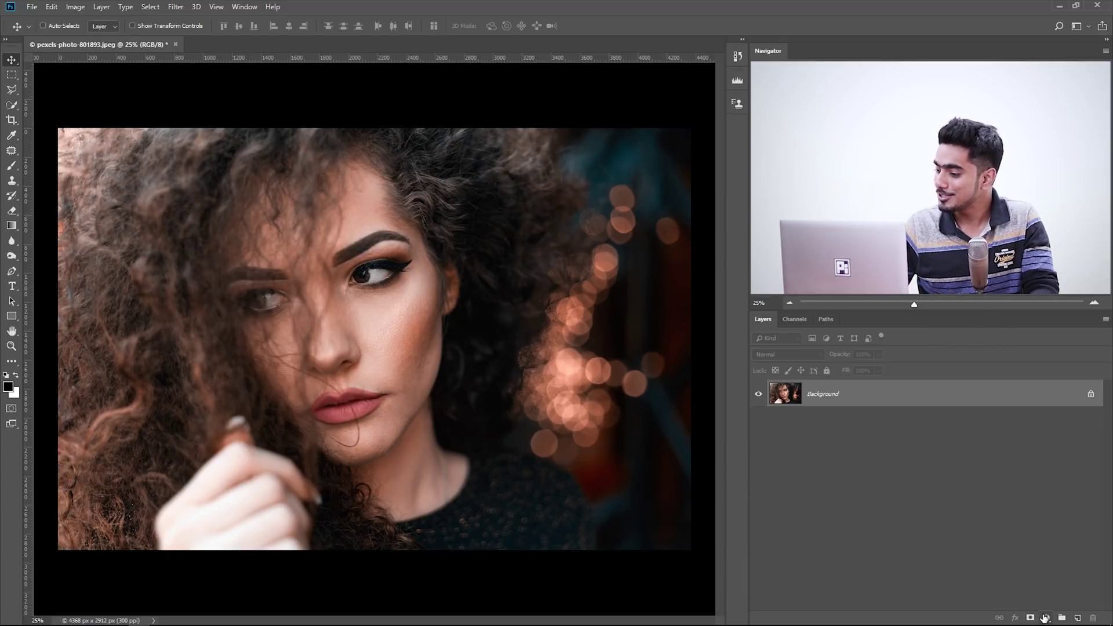
Add a Curves adjustment layer above the Background and dock its Properties panel to show the curve.
{"action": "left_click", "coordinate": [1046, 619]}
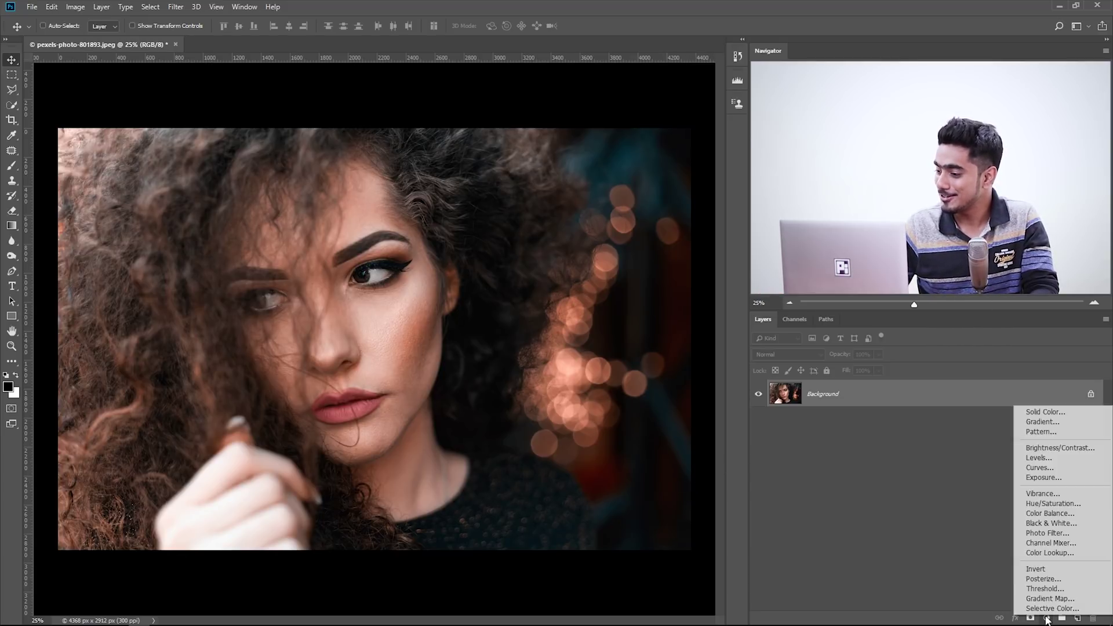
{"action": "left_click", "coordinate": [1049, 467]}
{"action": "left_click_drag", "start_coordinate": [706, 249], "coordinate": [742, 127]}
{"action": "left_click", "coordinate": [739, 129]}
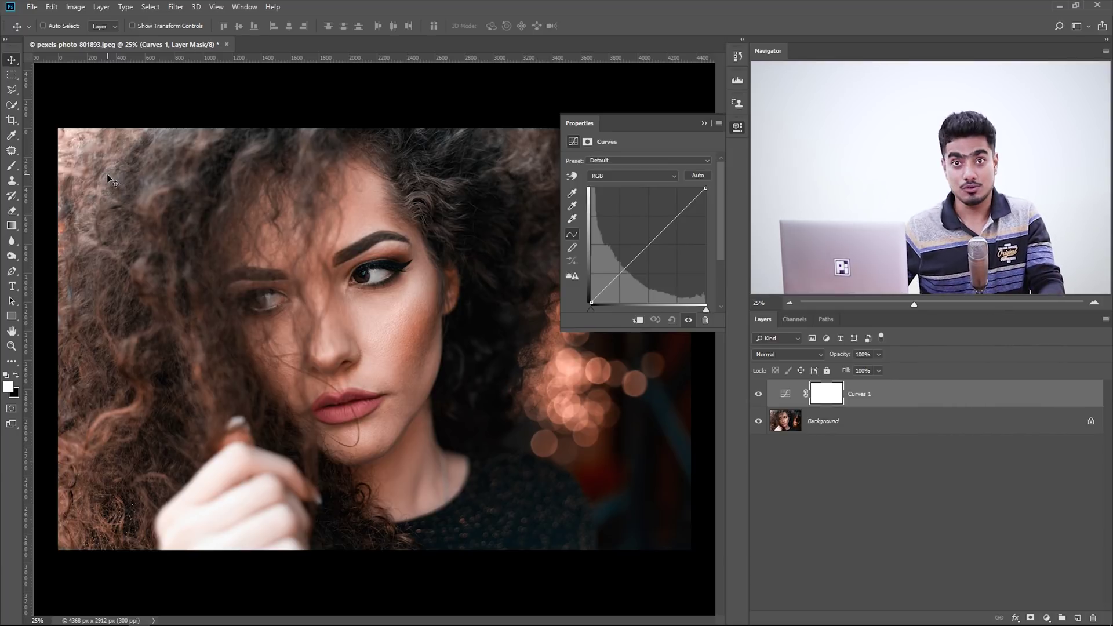
Try an S-shaped Red curve for teal shadows and red highlights, then reset the curve to Default.
{"action": "left_click", "coordinate": [617, 175]}
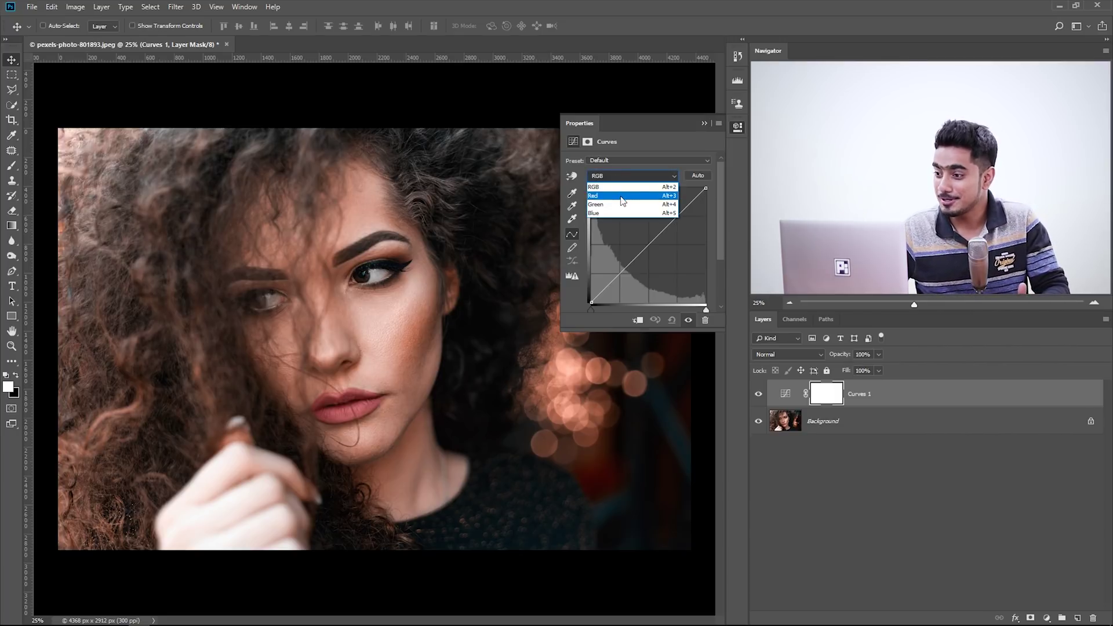
{"action": "left_click", "coordinate": [622, 197]}
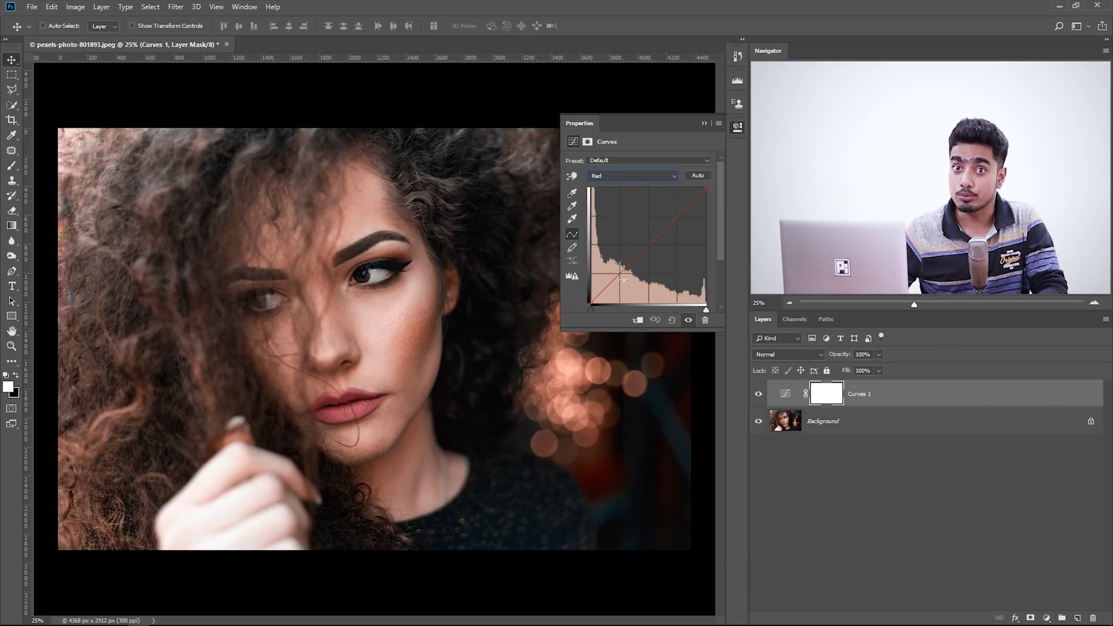
{"action": "left_click", "coordinate": [682, 213]}
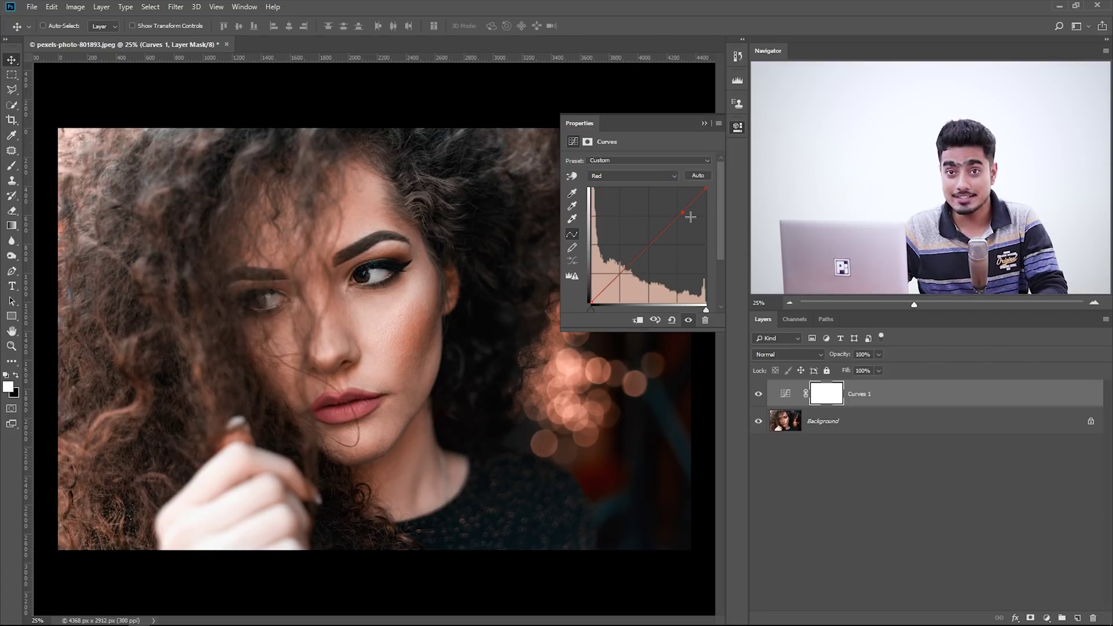
{"action": "mouse_move", "coordinate": [683, 212]}
{"action": "left_mouse_down"}
{"action": "mouse_move", "coordinate": [676, 193]}
{"action": "mouse_move", "coordinate": [676, 203]}
{"action": "left_mouse_up"}
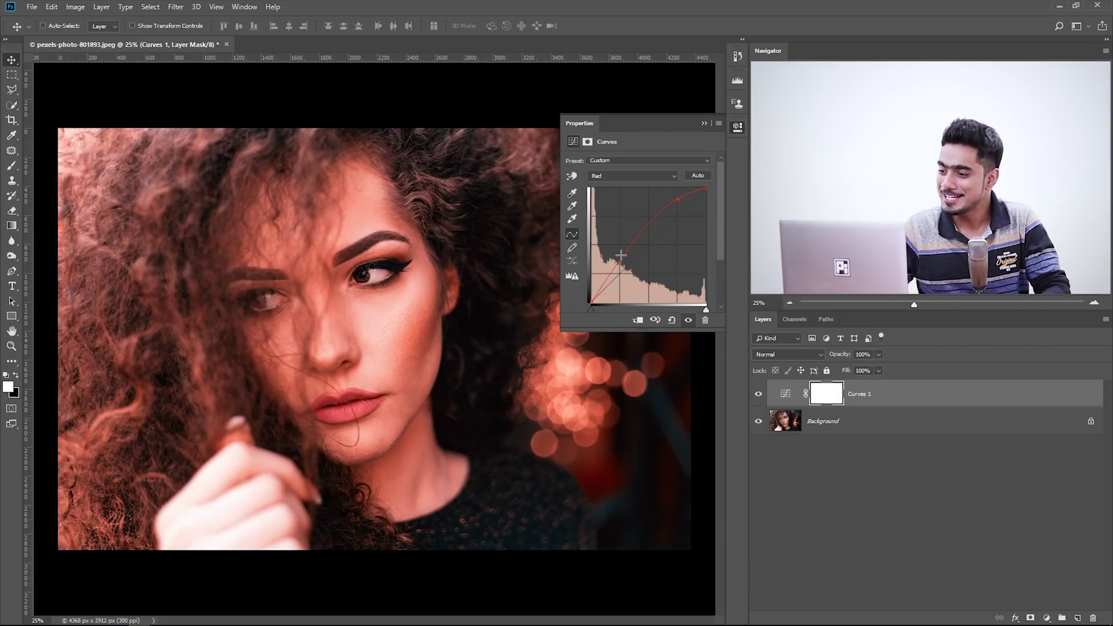
{"action": "left_click_drag", "start_coordinate": [621, 256], "coordinate": [634, 281]}
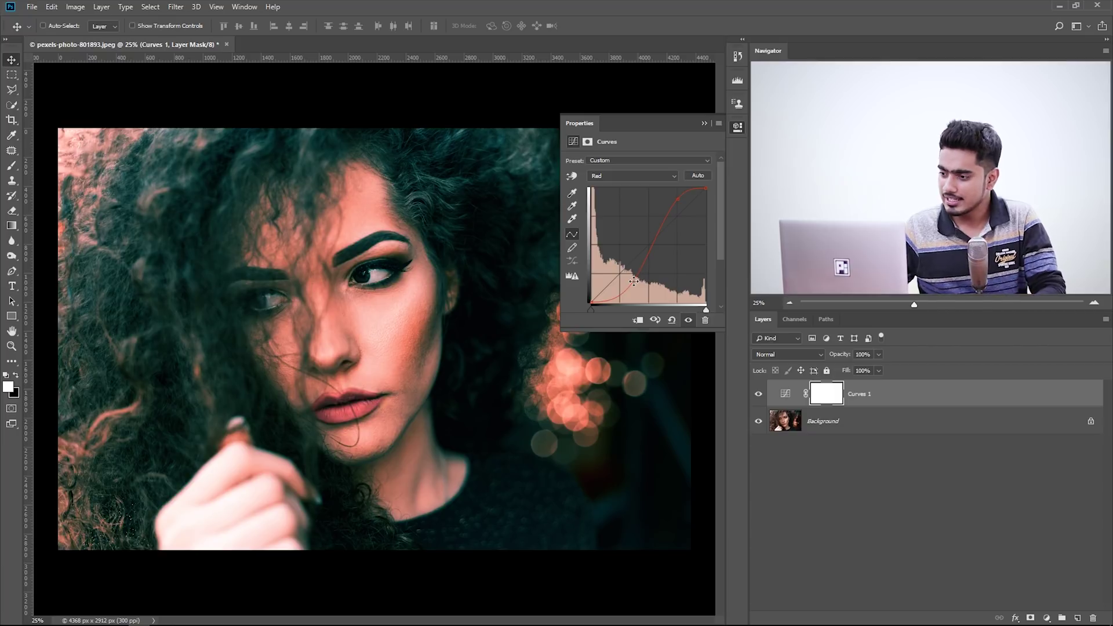
{"action": "left_click", "coordinate": [673, 321]}
Gently raise the Red curve of Curves 1 to warm the portrait.
{"action": "left_click", "coordinate": [641, 176]}
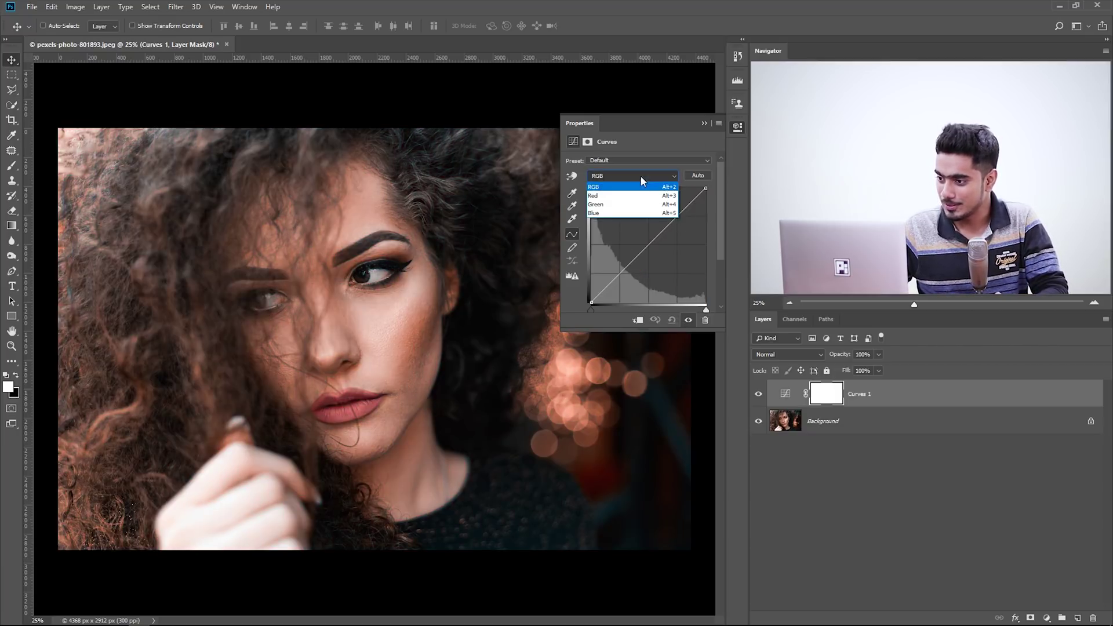
{"action": "left_click", "coordinate": [642, 186]}
{"action": "left_click_drag", "start_coordinate": [674, 221], "coordinate": [667, 213]}
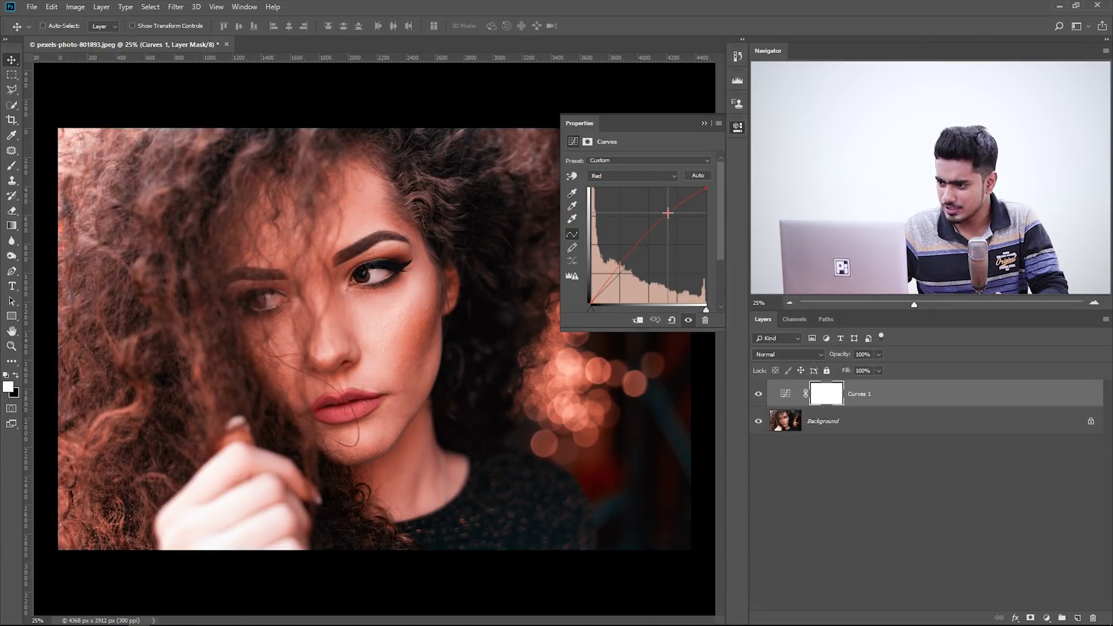
Lower the Green curve slightly with a lower anchor point, then recheck the Red curve.
{"action": "left_click", "coordinate": [635, 176]}
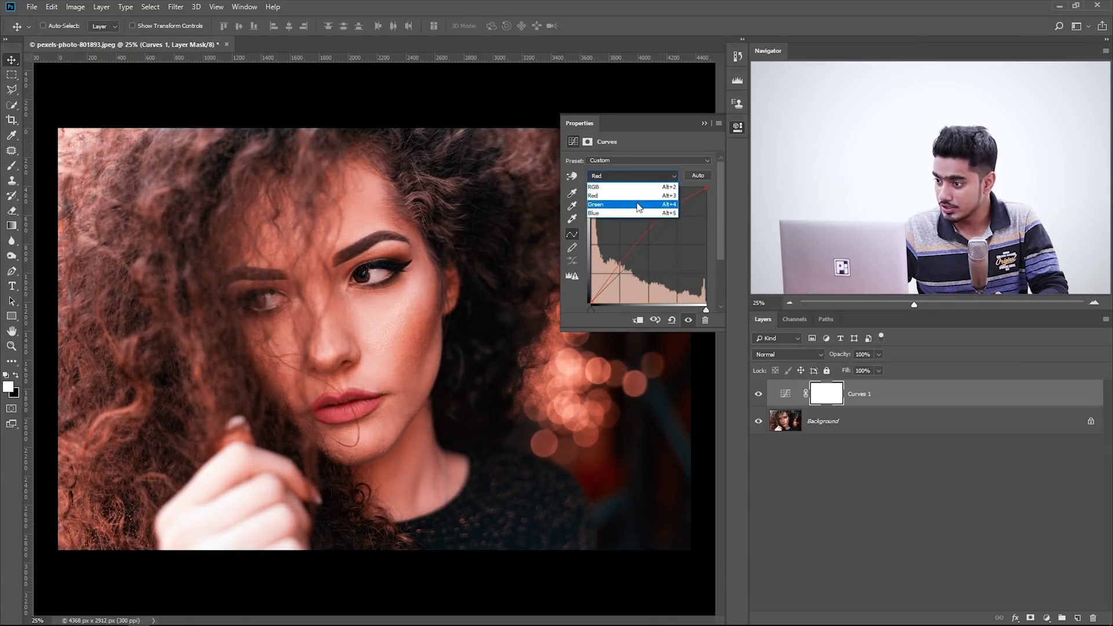
{"action": "left_click", "coordinate": [637, 203]}
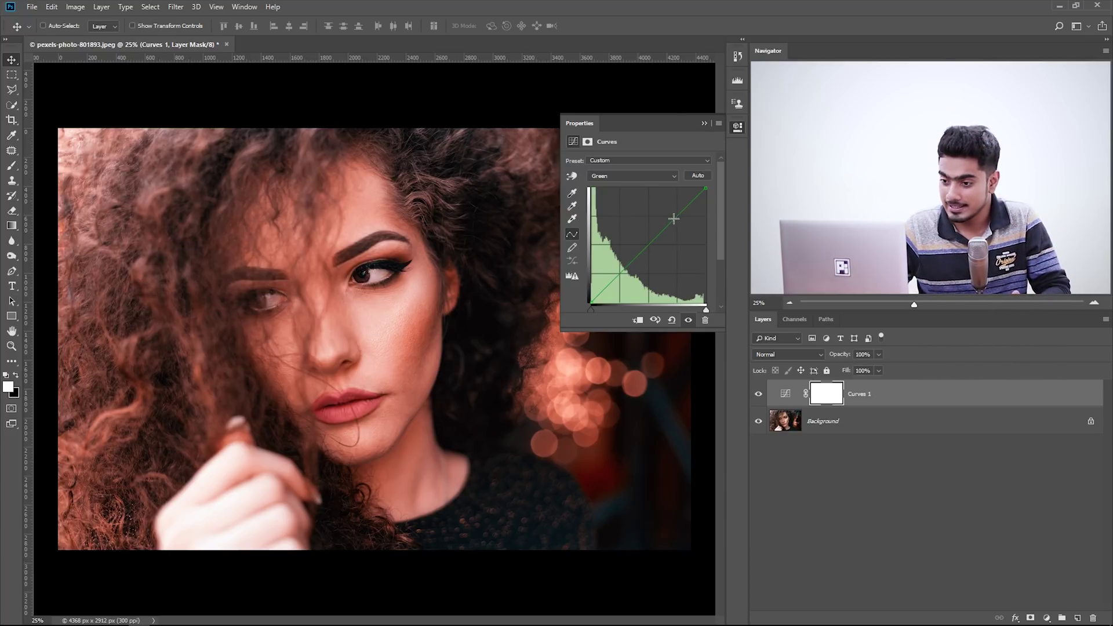
{"action": "left_click_drag", "start_coordinate": [674, 219], "coordinate": [679, 222]}
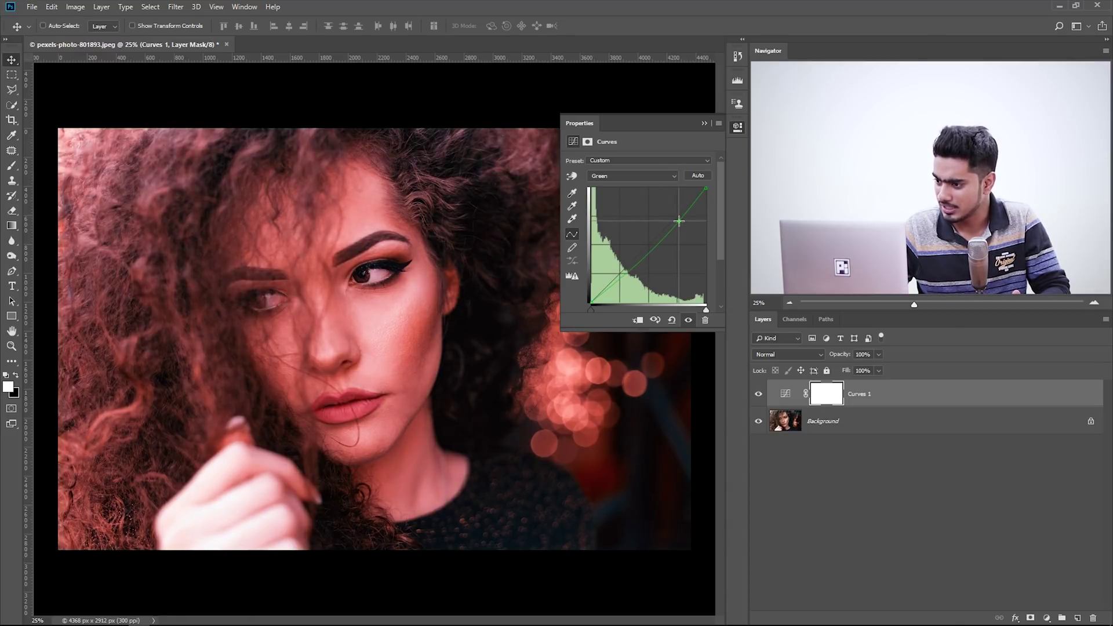
{"action": "left_click", "coordinate": [626, 269]}
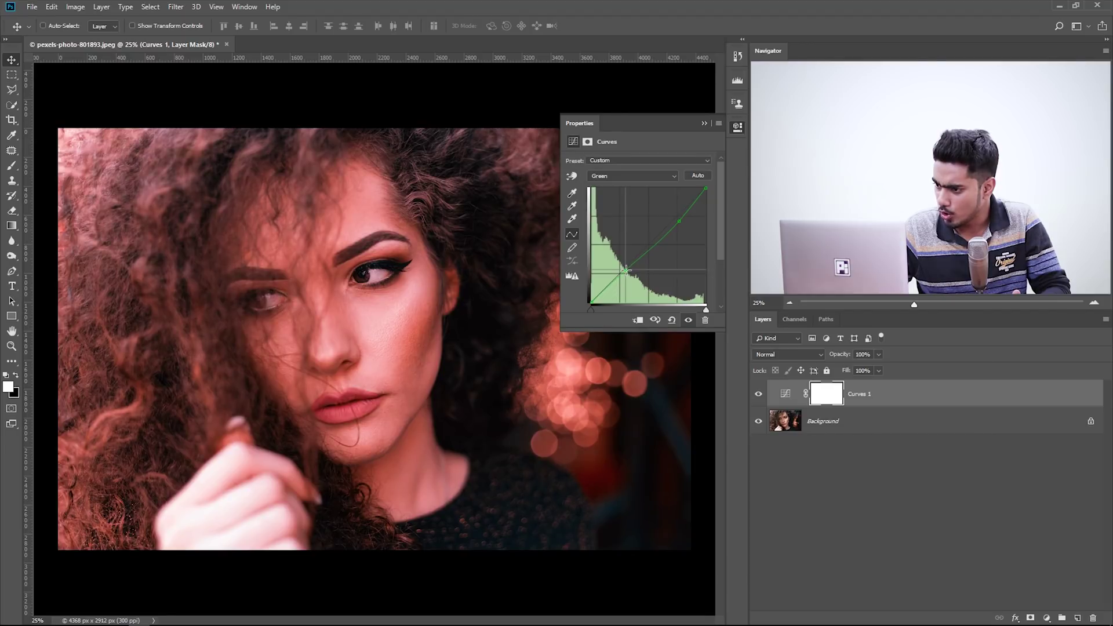
{"action": "left_click", "coordinate": [631, 176]}
{"action": "left_click", "coordinate": [631, 197]}
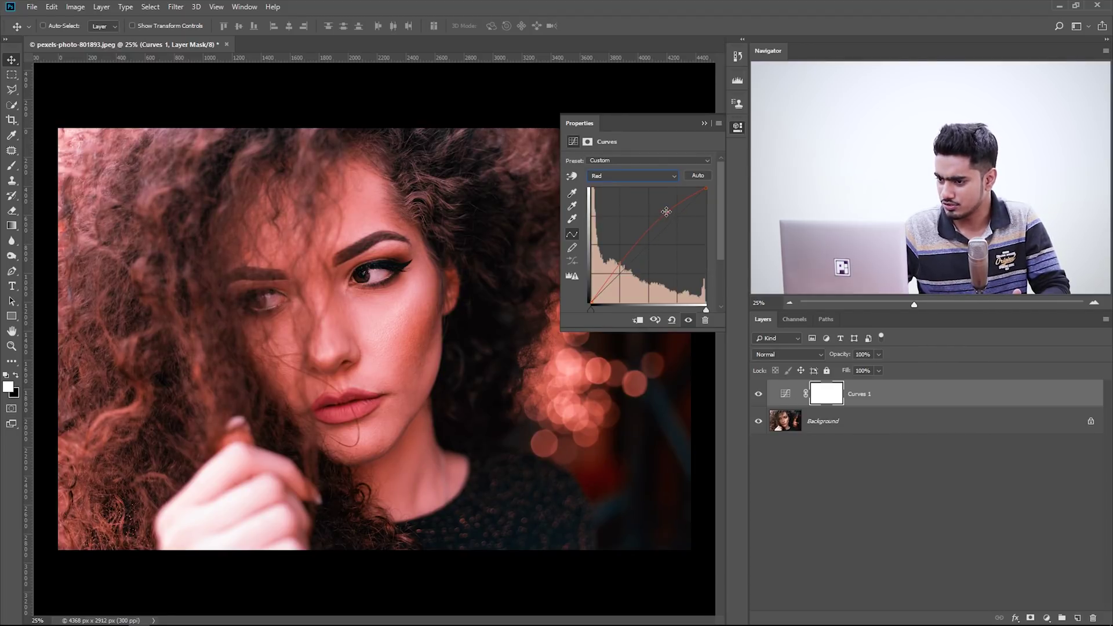
{"action": "left_click_drag", "start_coordinate": [667, 213], "coordinate": [669, 214]}
{"action": "left_click", "coordinate": [631, 177]}
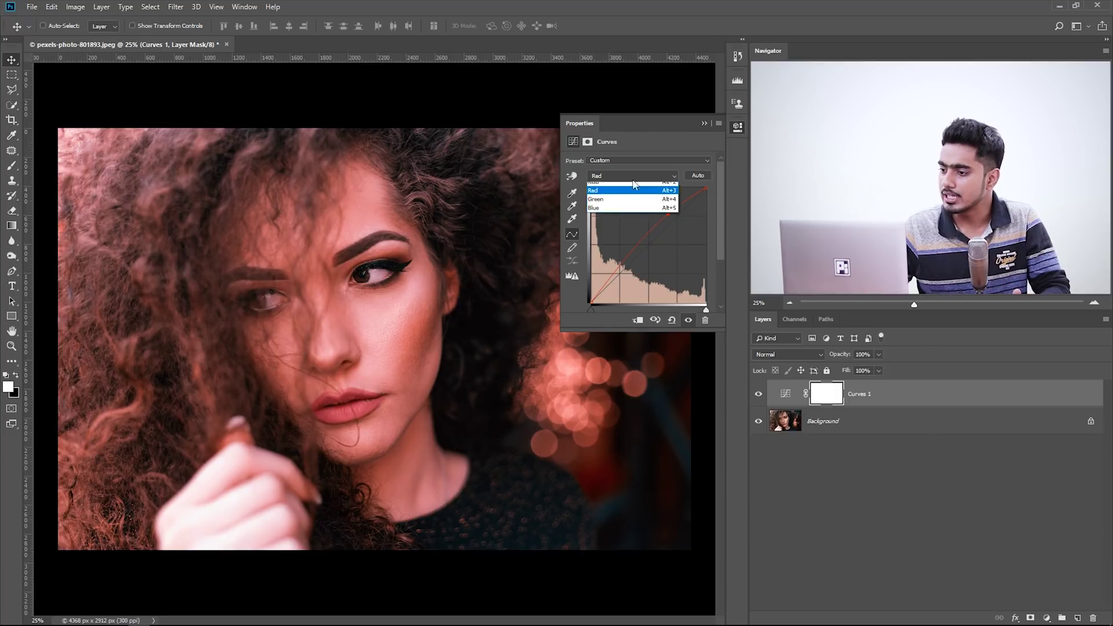
Pull the Blue curve below the diagonal so the portrait turns warm orange-peach.
{"action": "left_click", "coordinate": [628, 213]}
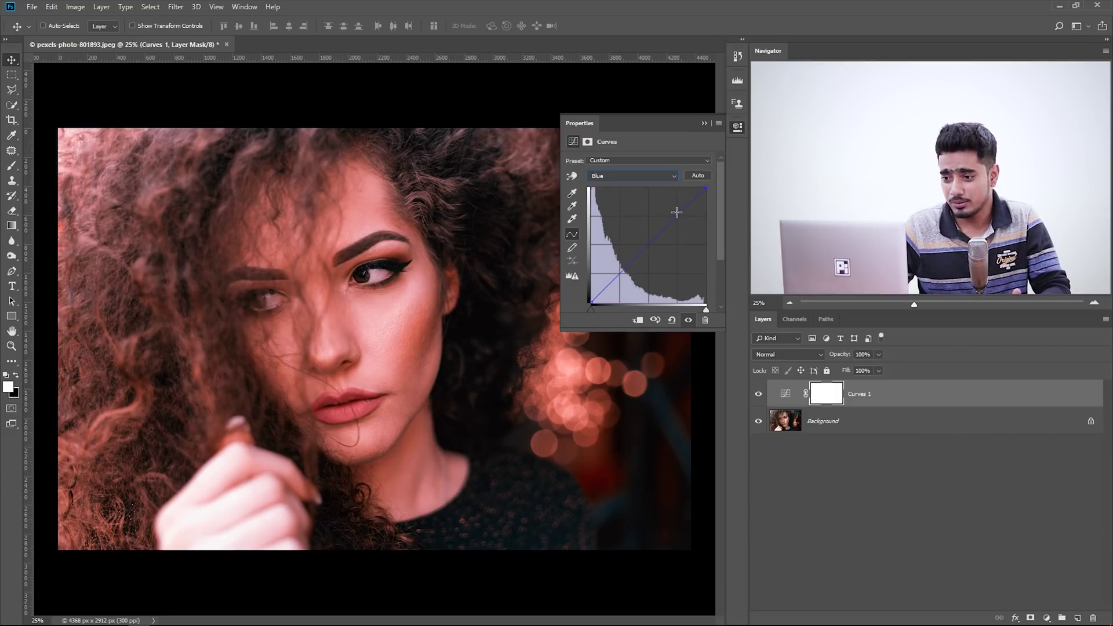
{"action": "left_click_drag", "start_coordinate": [676, 213], "coordinate": [676, 212]}
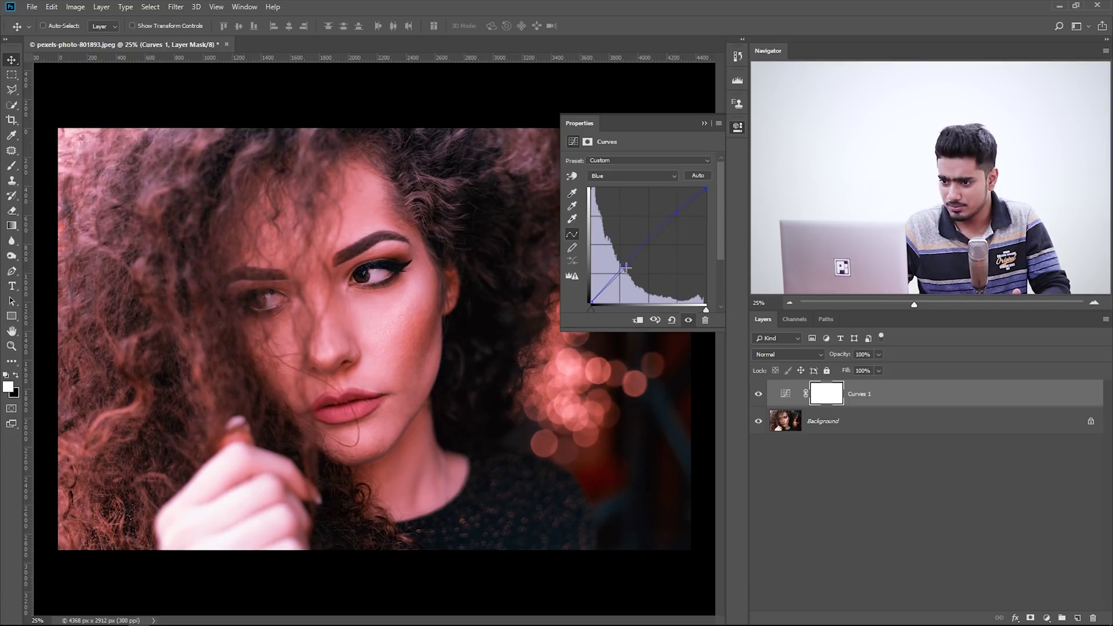
{"action": "left_click_drag", "start_coordinate": [627, 263], "coordinate": [598, 148]}
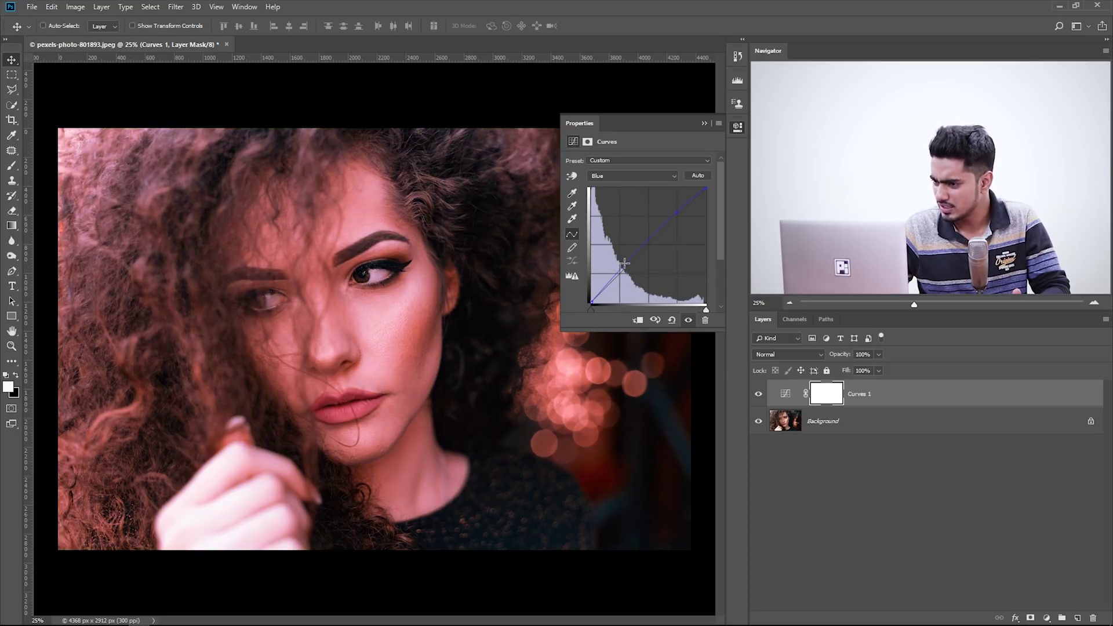
{"action": "left_click_drag", "start_coordinate": [628, 263], "coordinate": [630, 267]}
{"action": "left_click", "coordinate": [632, 175]}
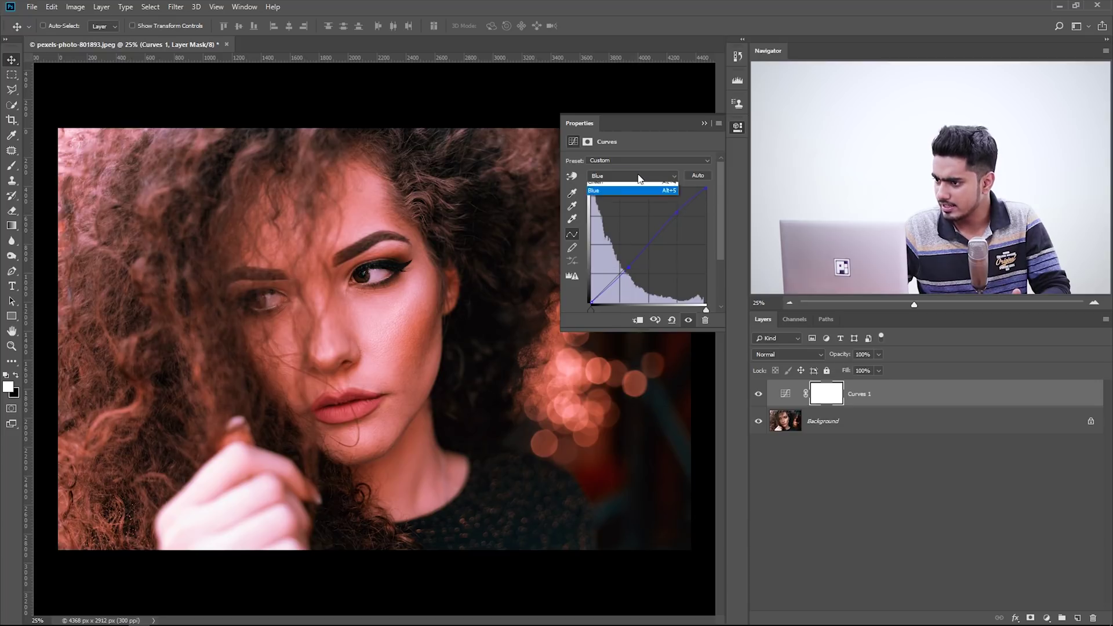
{"action": "left_click", "coordinate": [620, 190]}
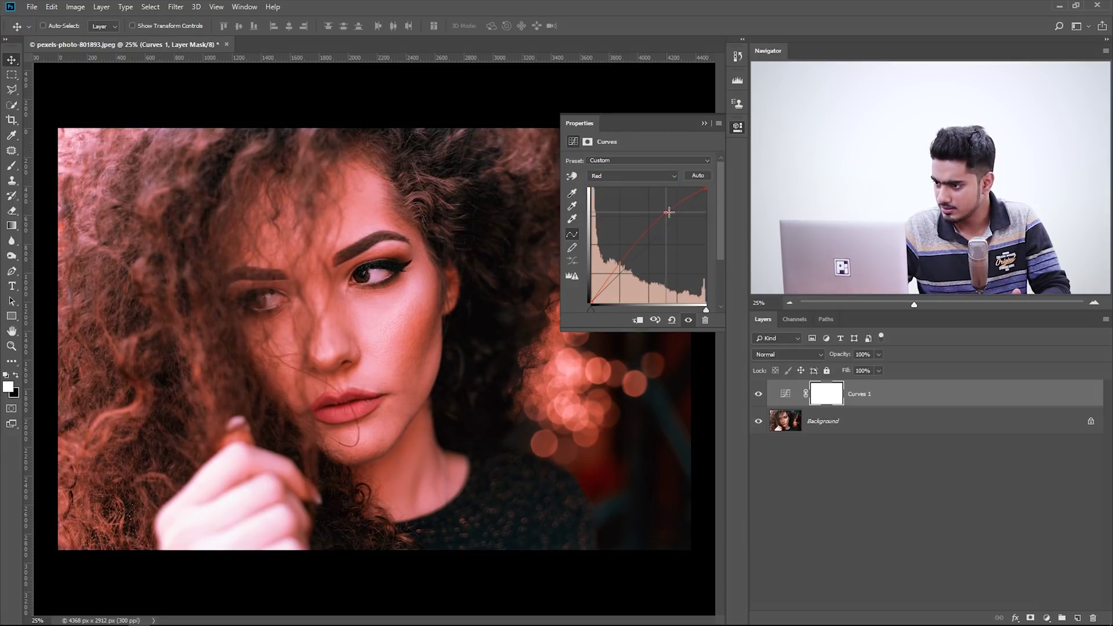
{"action": "left_click", "coordinate": [632, 176]}
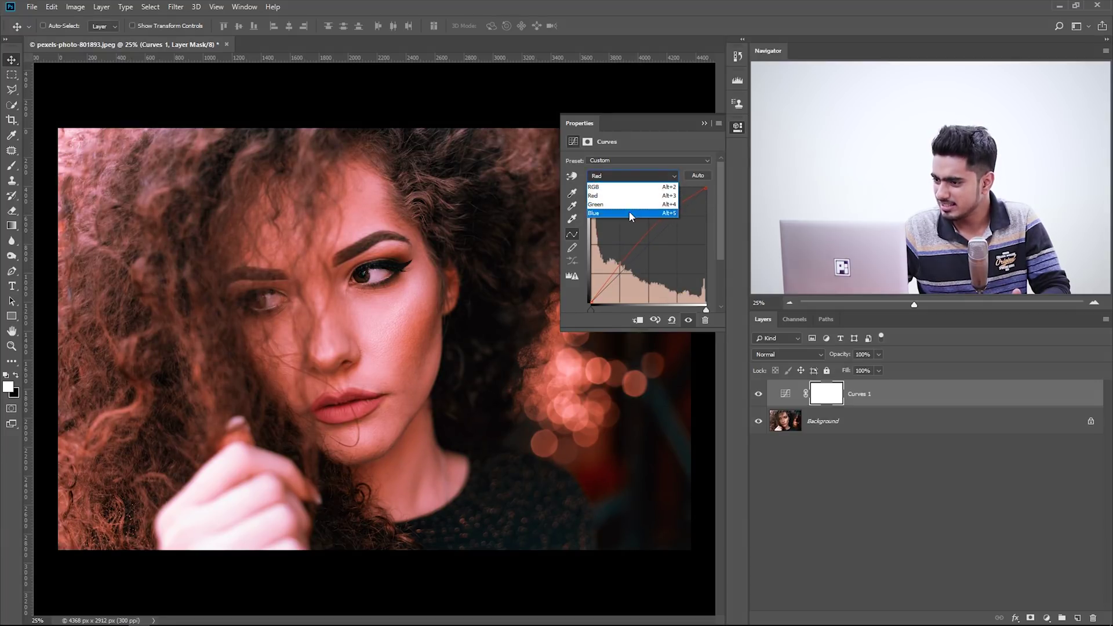
{"action": "left_click", "coordinate": [628, 205]}
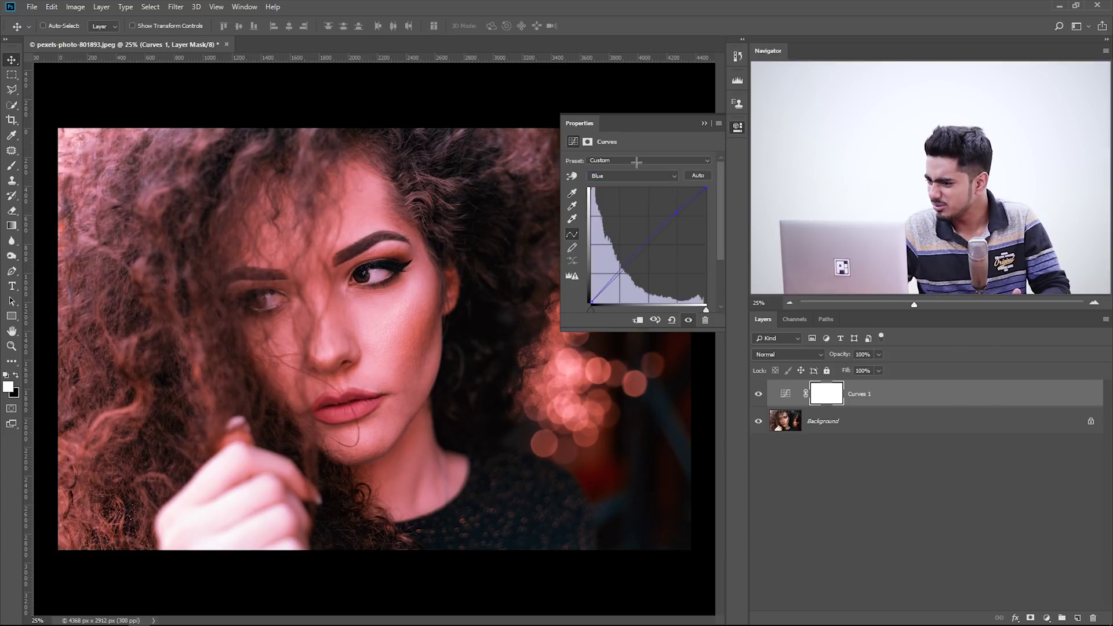
{"action": "left_click_drag", "start_coordinate": [648, 244], "coordinate": [657, 247]}
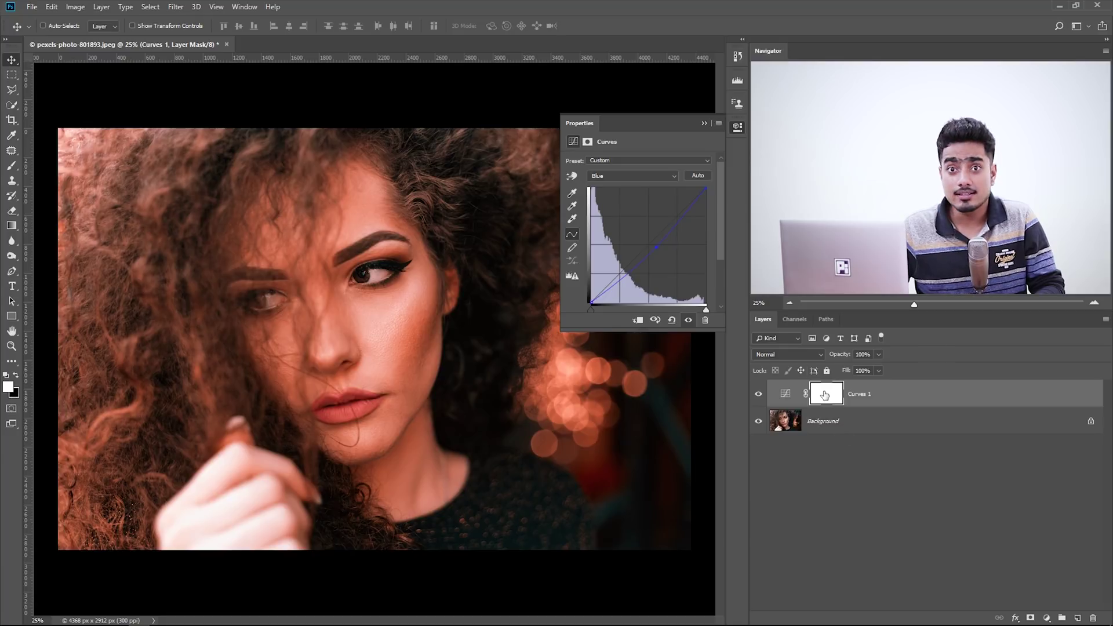
Draw a left-to-right white-to-black gradient on the Curves 1 mask and preview the mask alone.
{"action": "left_click", "coordinate": [5, 230]}
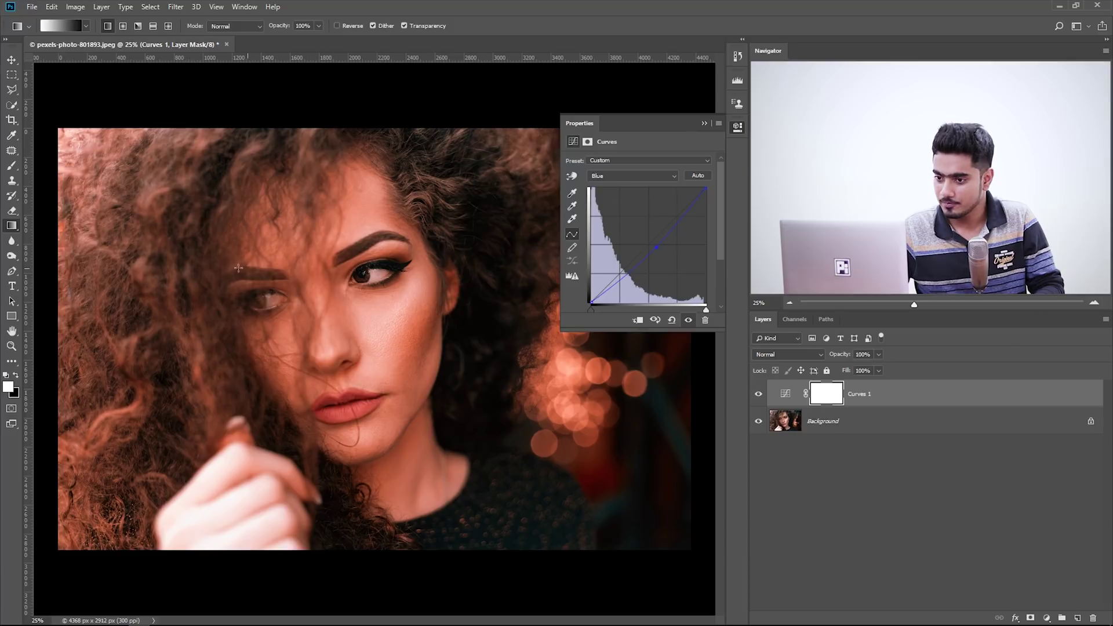
{"action": "left_click_drag", "start_coordinate": [204, 242], "coordinate": [633, 489]}
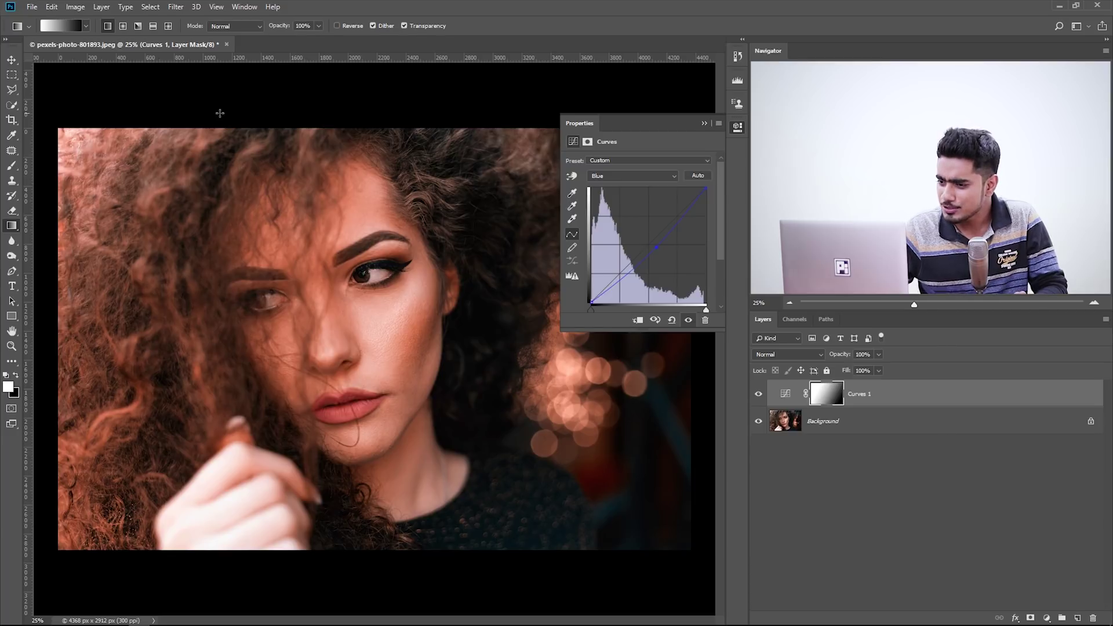
{"action": "left_click", "coordinate": [829, 392], "text": "alt"}
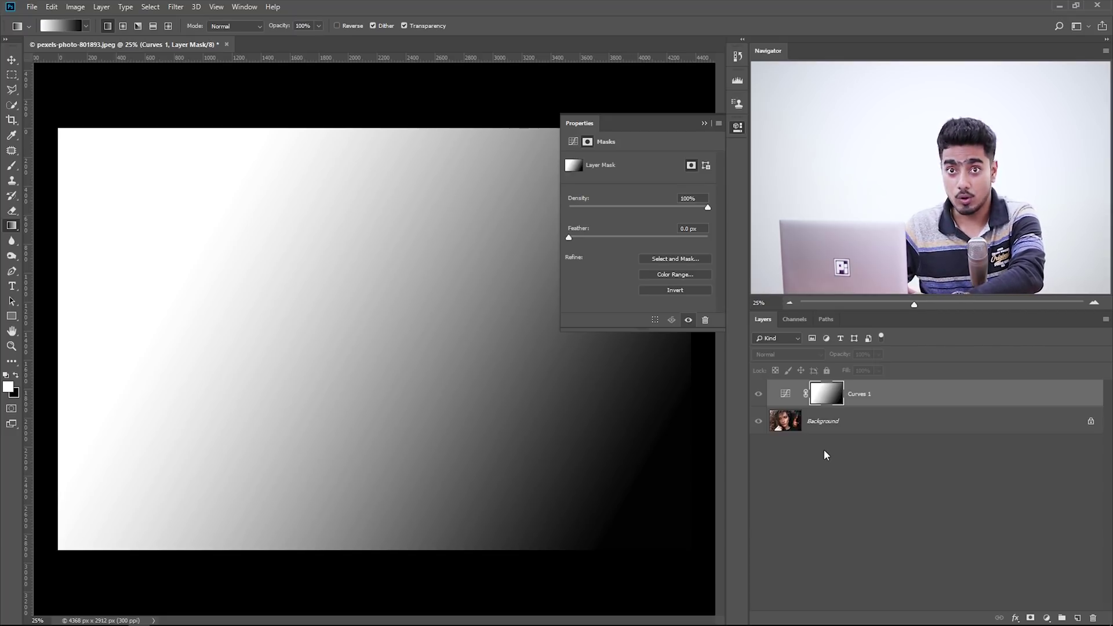
{"action": "left_click", "coordinate": [818, 420]}
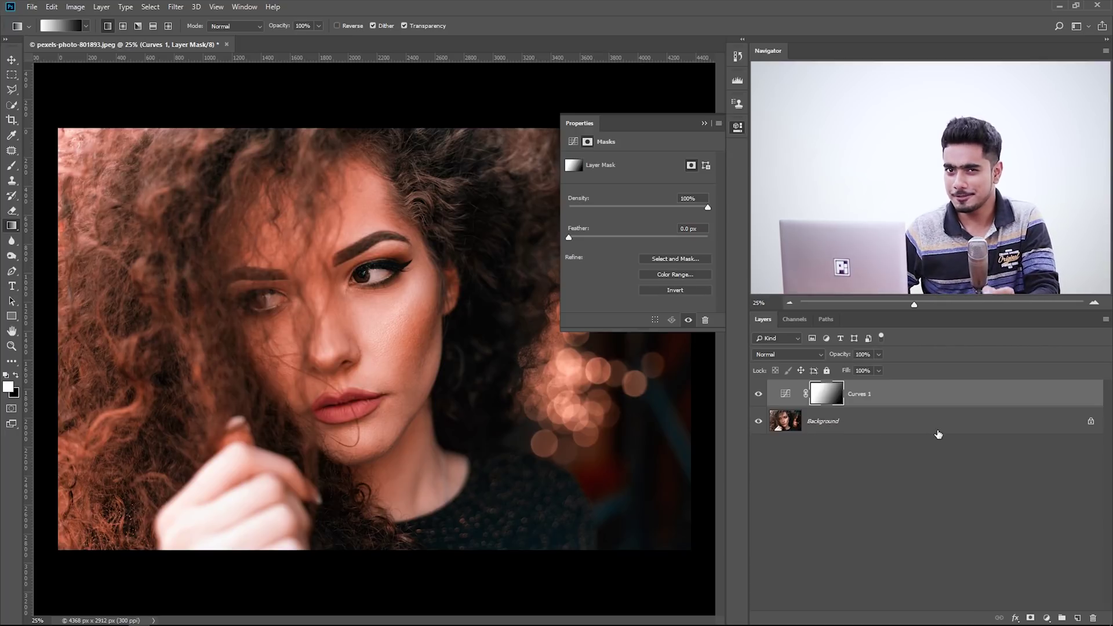
Add a Curves 2 adjustment layer and copy the Curves 1 gradient mask onto it.
{"action": "left_click", "coordinate": [1047, 618]}
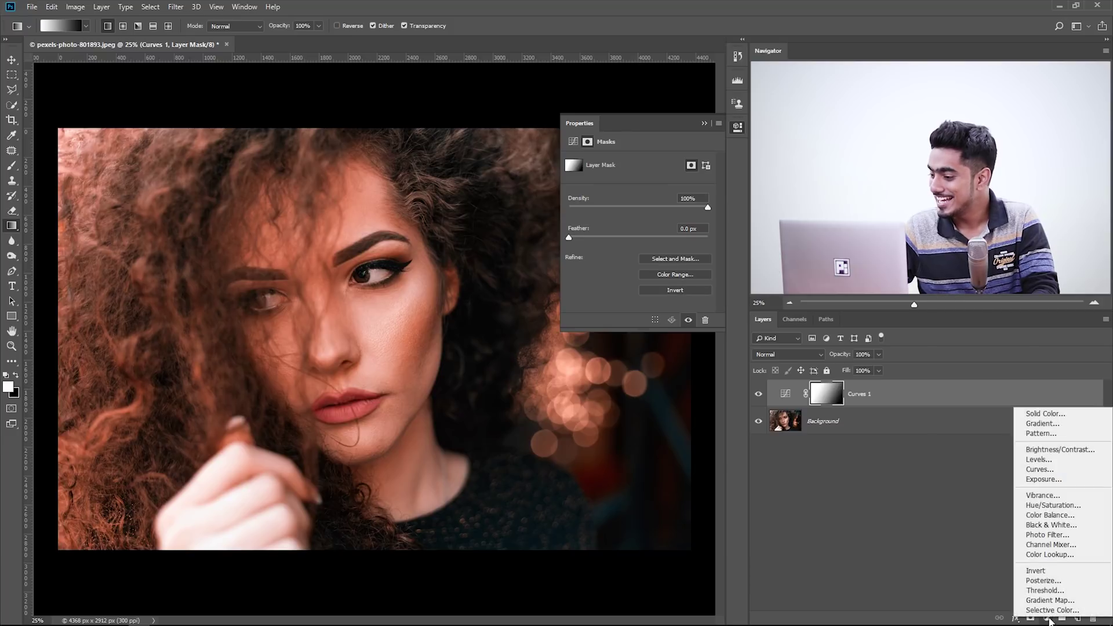
{"action": "left_click", "coordinate": [1046, 469]}
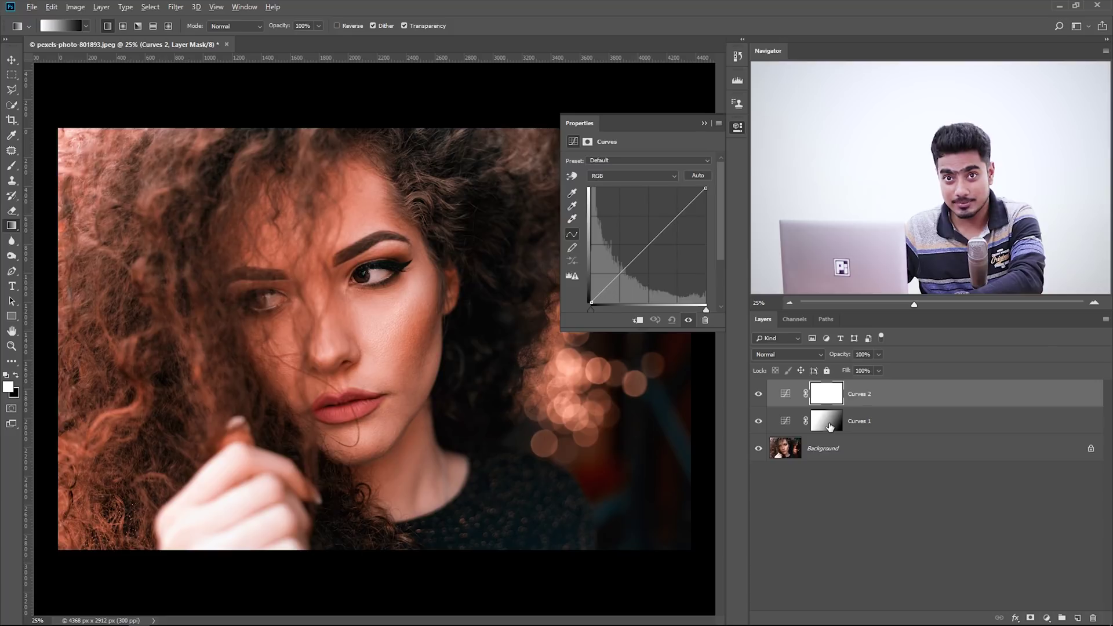
{"action": "left_click_drag", "start_coordinate": [830, 427], "coordinate": [828, 397]}
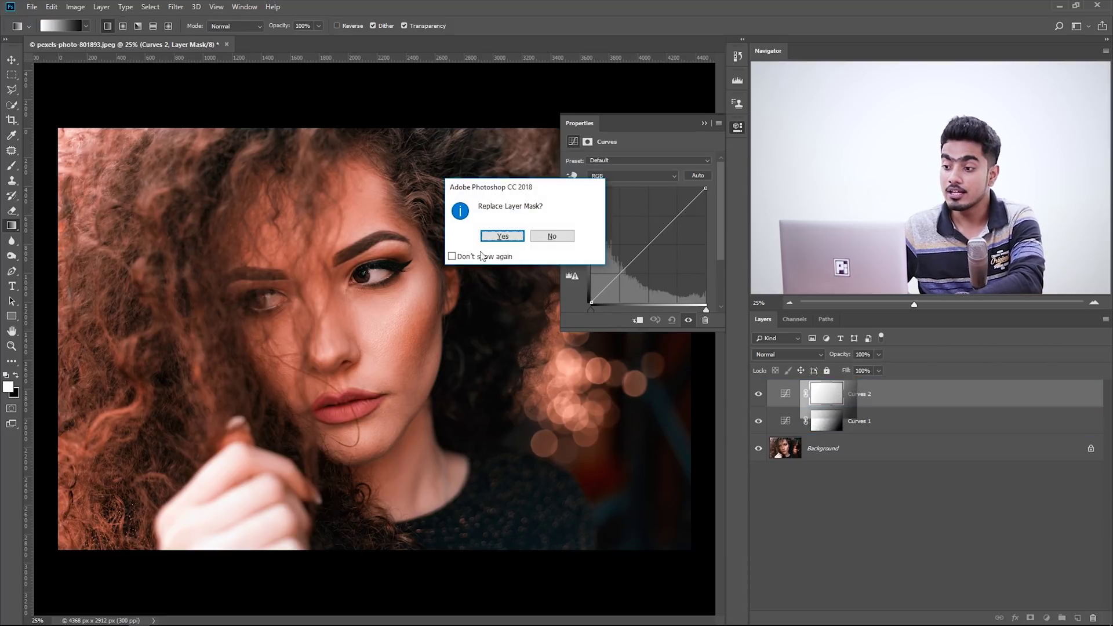
{"action": "left_click", "coordinate": [502, 236]}
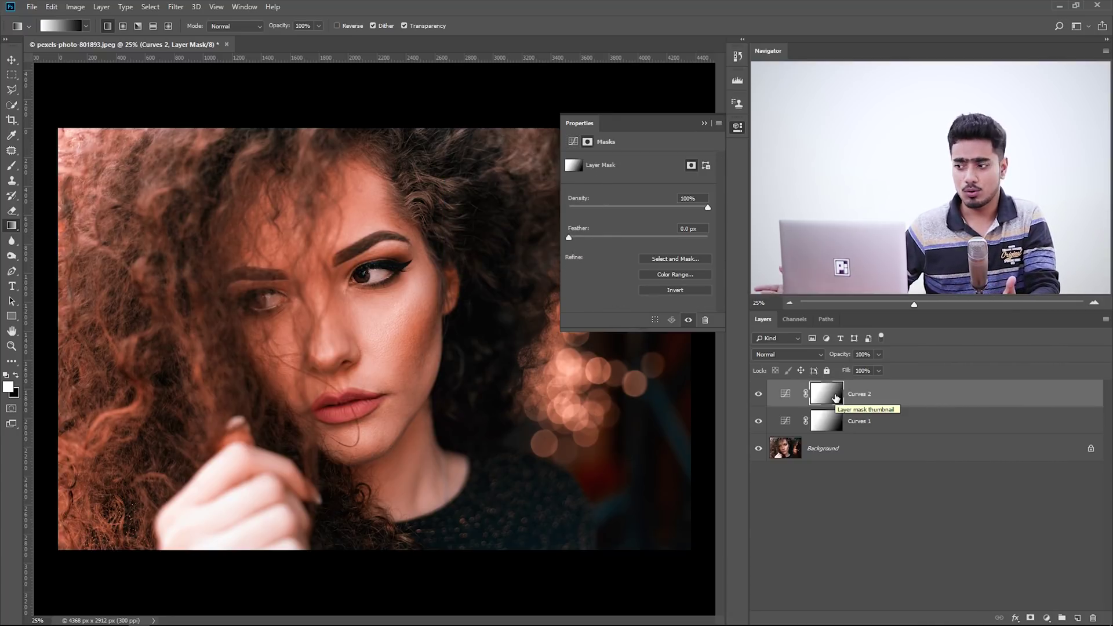
Invert the Curves 2 mask with Ctrl+I, leaving its curve straight after removing a test point.
{"action": "left_click", "coordinate": [786, 394]}
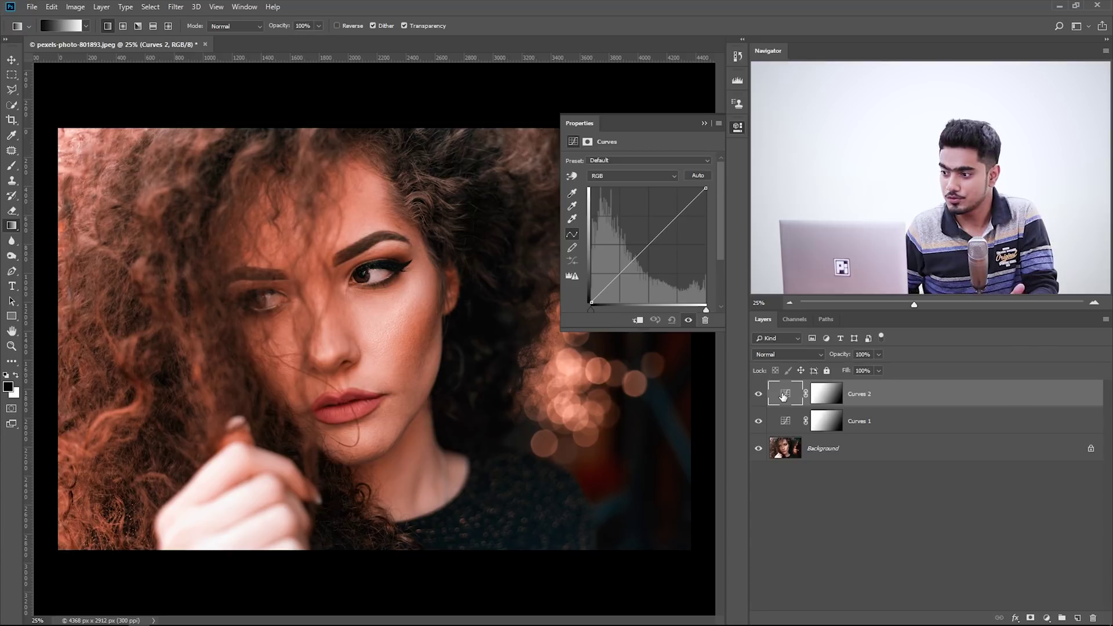
{"action": "left_click", "coordinate": [824, 394]}
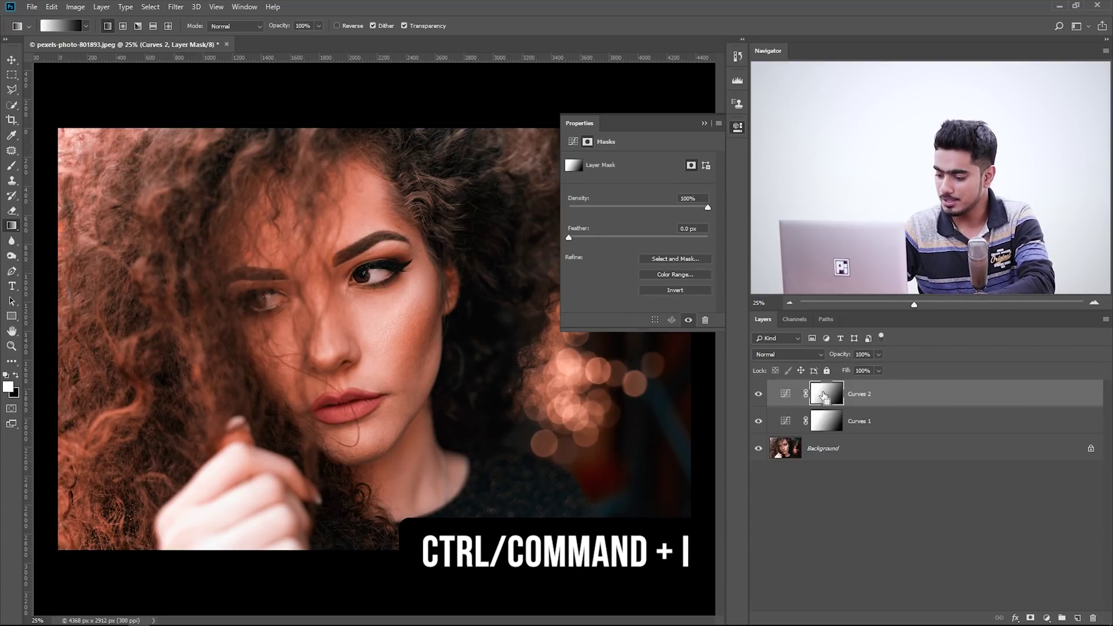
{"action": "key", "text": "ctrl+i"}
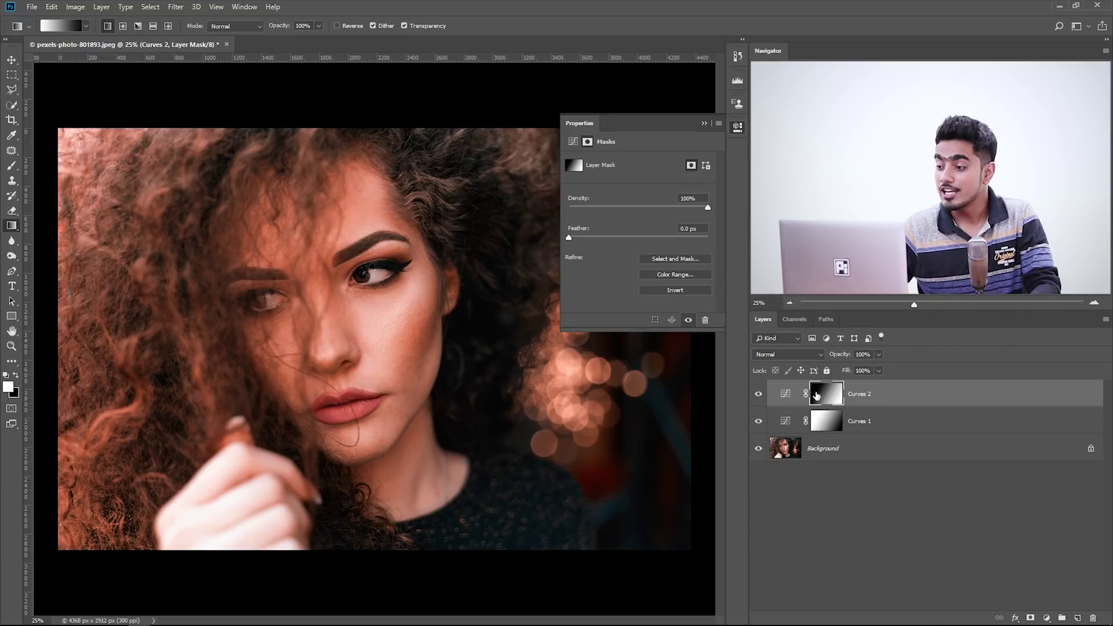
{"action": "left_click", "coordinate": [786, 395]}
{"action": "left_click_drag", "start_coordinate": [654, 246], "coordinate": [639, 230]}
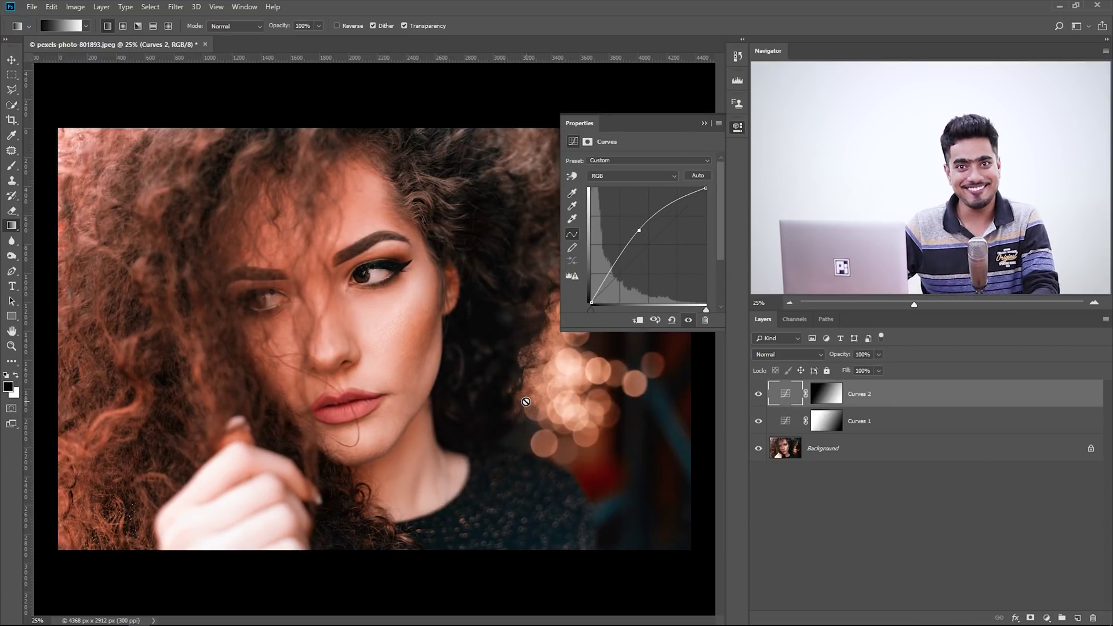
{"action": "left_click_drag", "start_coordinate": [641, 232], "coordinate": [600, 143]}
{"action": "left_click", "coordinate": [614, 175]}
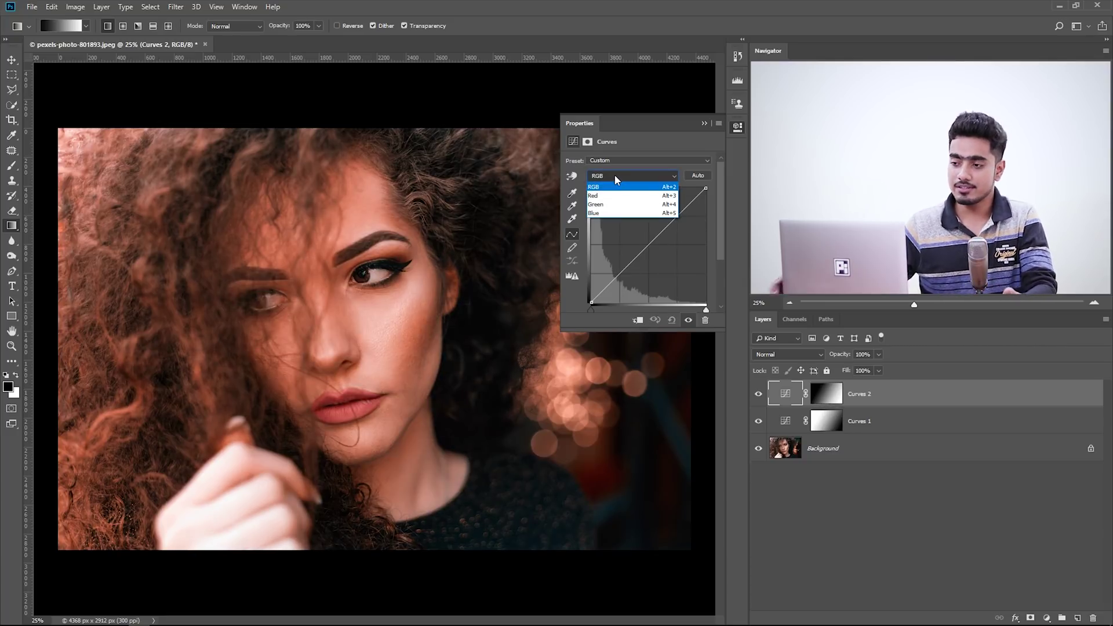
Bend the Curves 2 Red curve slightly and lift its shadow section.
{"action": "left_click", "coordinate": [618, 195]}
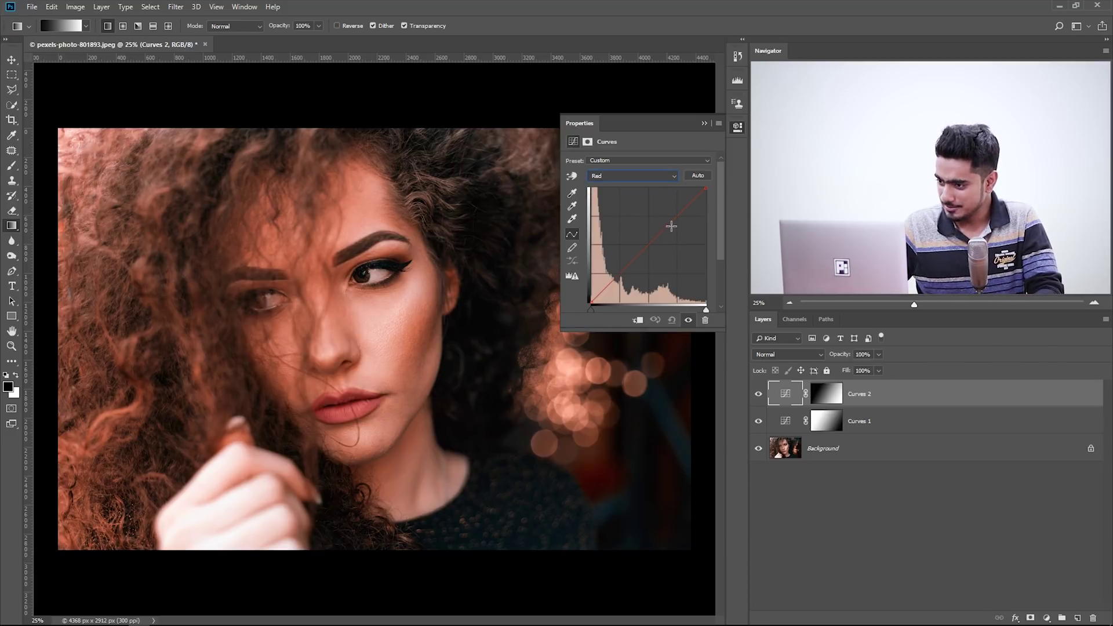
{"action": "left_click_drag", "start_coordinate": [673, 222], "coordinate": [677, 224]}
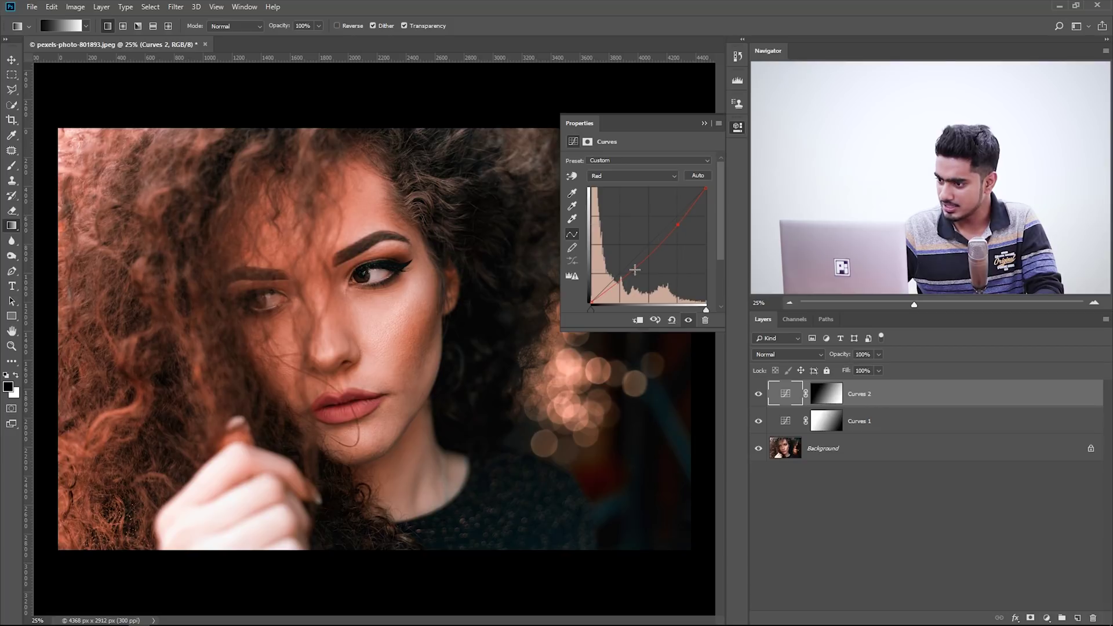
{"action": "left_click_drag", "start_coordinate": [621, 275], "coordinate": [590, 291]}
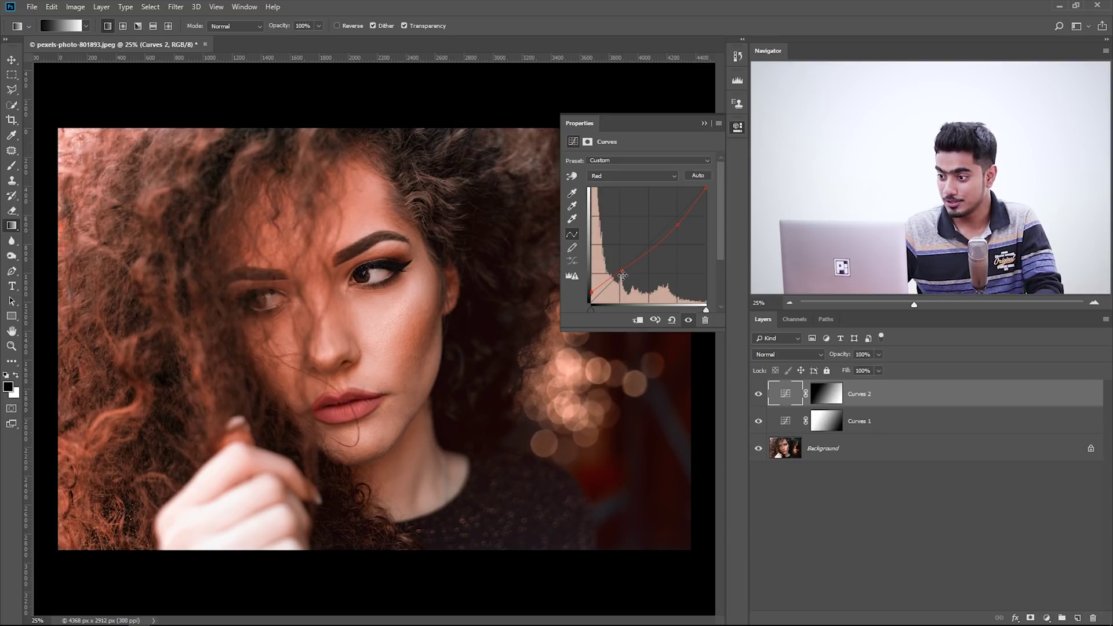
Reshape the Green curve with raised midtones and lowered shadows toward magenta.
{"action": "left_click", "coordinate": [621, 175]}
{"action": "left_click", "coordinate": [619, 202]}
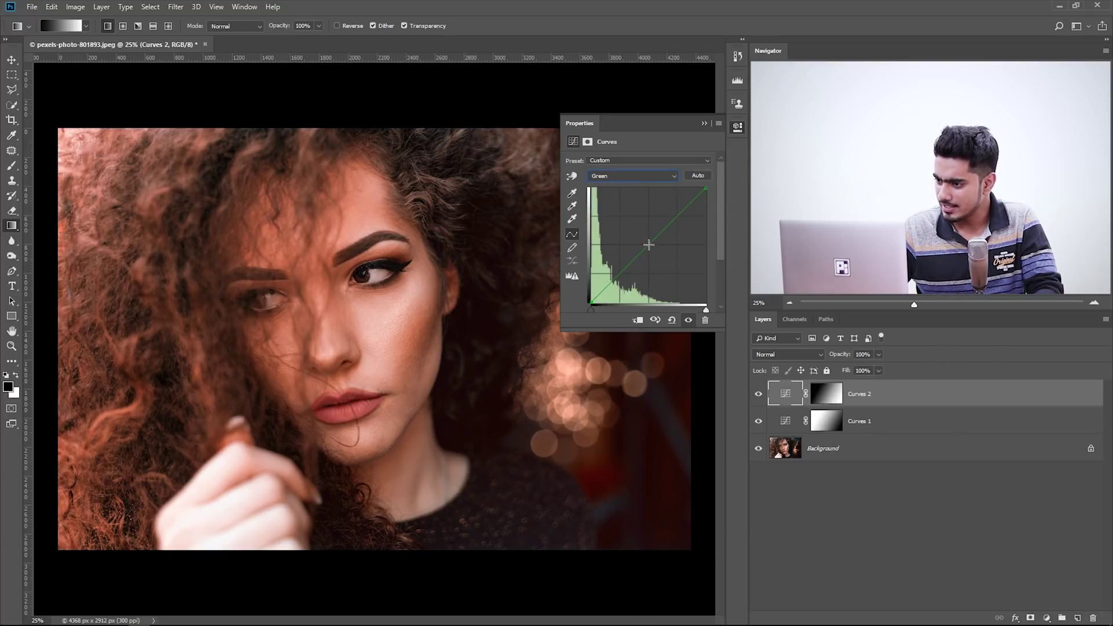
{"action": "left_click_drag", "start_coordinate": [673, 219], "coordinate": [674, 210]}
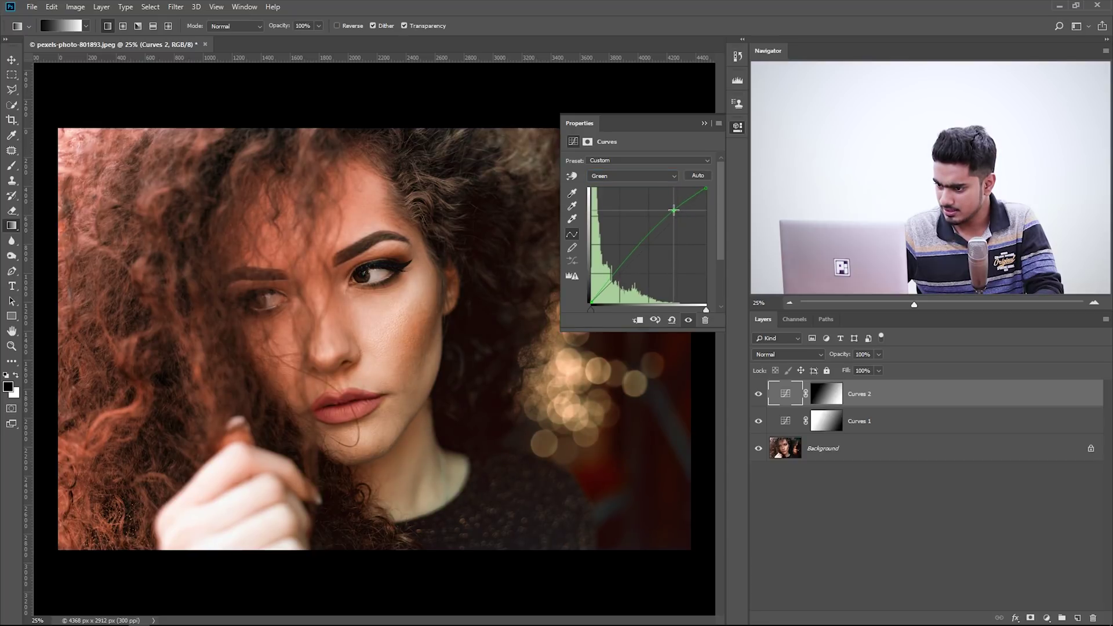
{"action": "left_click_drag", "start_coordinate": [634, 254], "coordinate": [631, 258]}
{"action": "left_click_drag", "start_coordinate": [675, 212], "coordinate": [680, 221]}
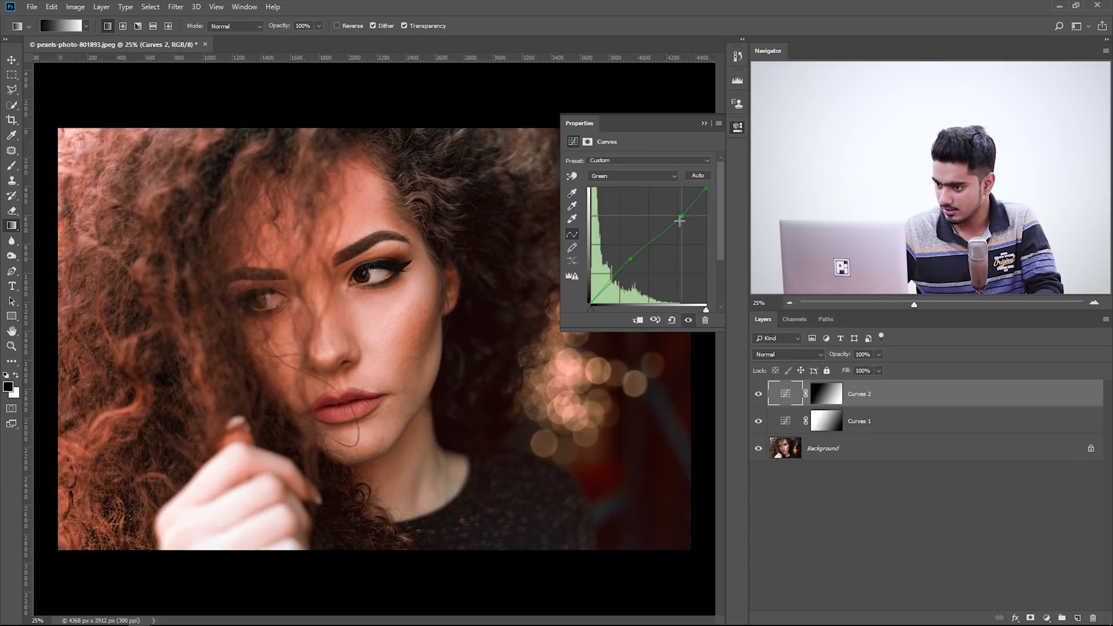
{"action": "left_click", "coordinate": [625, 172]}
Raise the Blue black point and lower the Blue white point on Curves 2.
{"action": "left_click", "coordinate": [620, 214]}
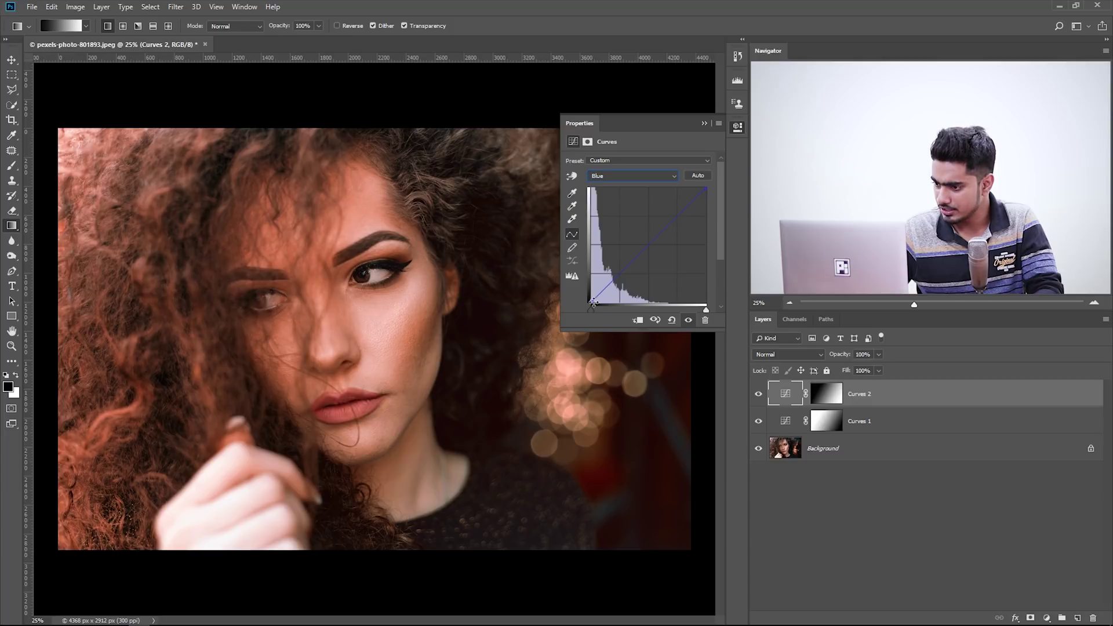
{"action": "left_click_drag", "start_coordinate": [593, 302], "coordinate": [588, 280]}
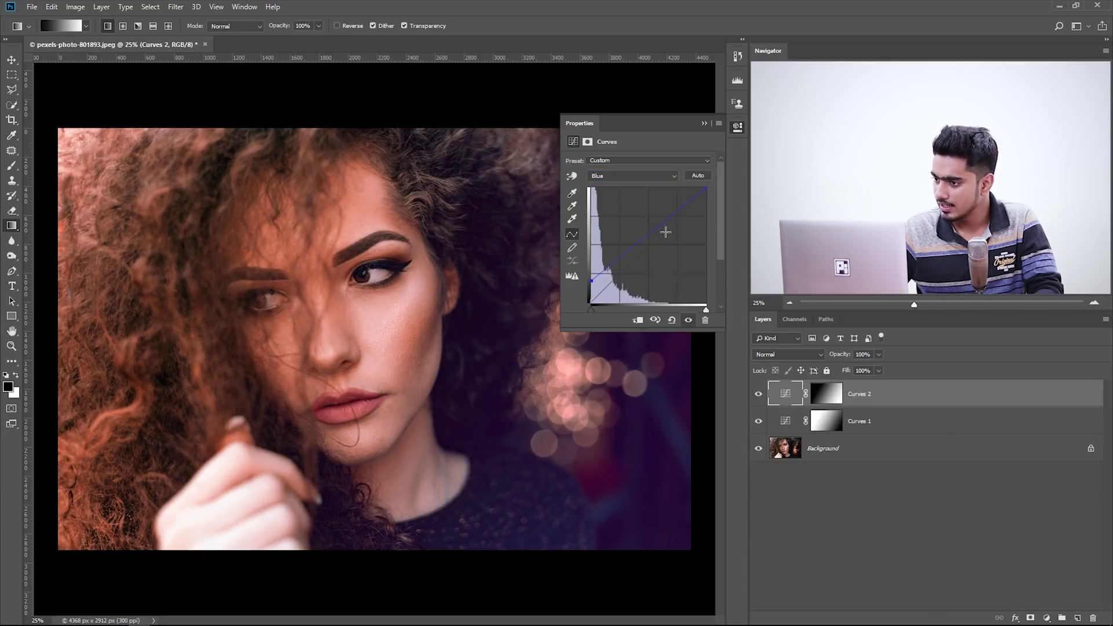
{"action": "mouse_move", "coordinate": [706, 190]}
{"action": "left_mouse_down"}
{"action": "mouse_move", "coordinate": [704, 228]}
{"action": "mouse_move", "coordinate": [706, 206]}
{"action": "left_mouse_up"}
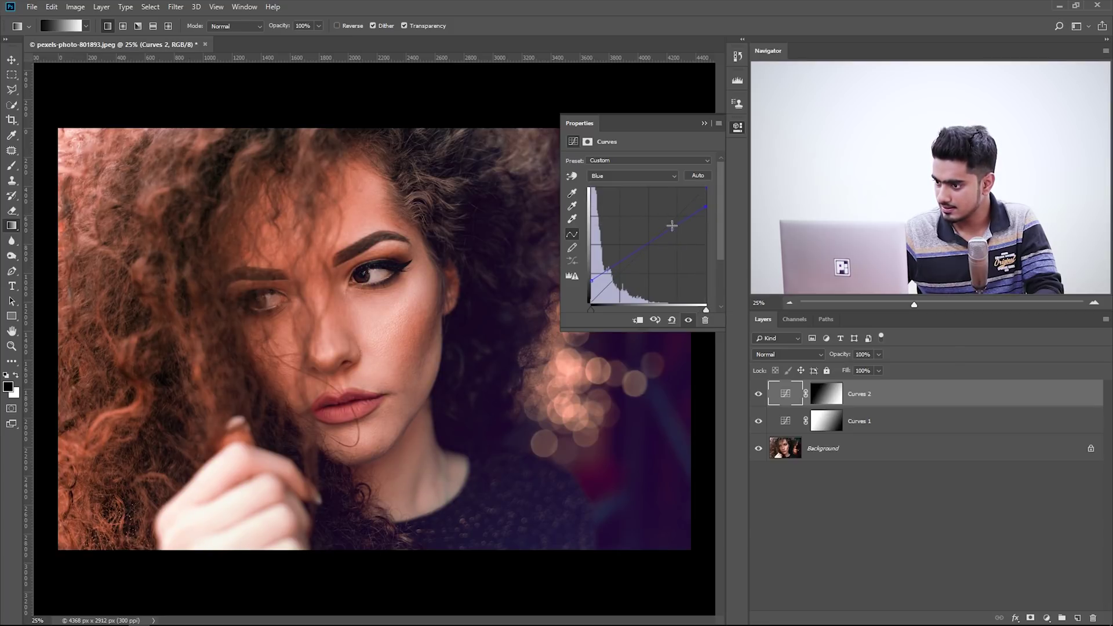
{"action": "left_click_drag", "start_coordinate": [590, 302], "coordinate": [591, 283]}
Rebuild the Green curve near the diagonal for a purple right side, then collapse Properties.
{"action": "left_click", "coordinate": [613, 177]}
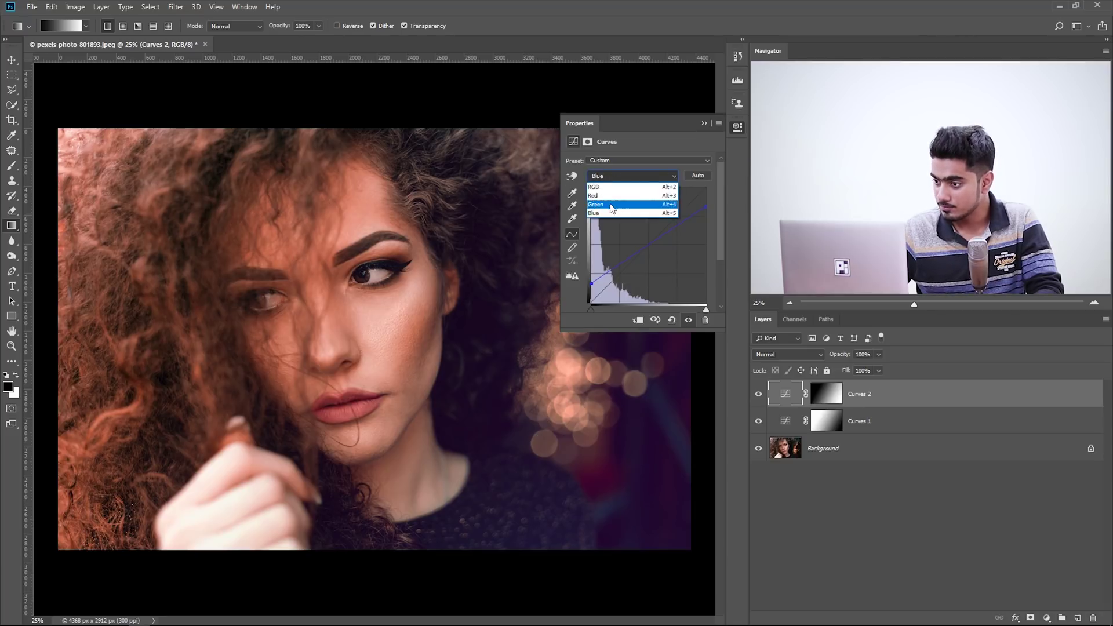
{"action": "left_click", "coordinate": [613, 207]}
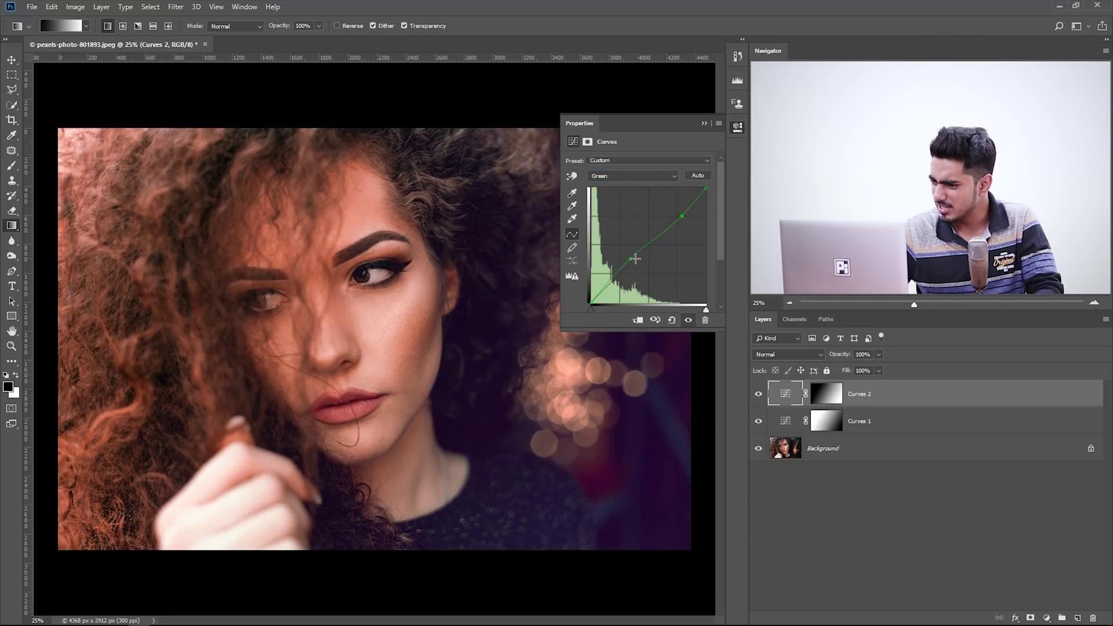
{"action": "left_click_drag", "start_coordinate": [630, 259], "coordinate": [603, 113]}
{"action": "left_click_drag", "start_coordinate": [684, 217], "coordinate": [642, 137]}
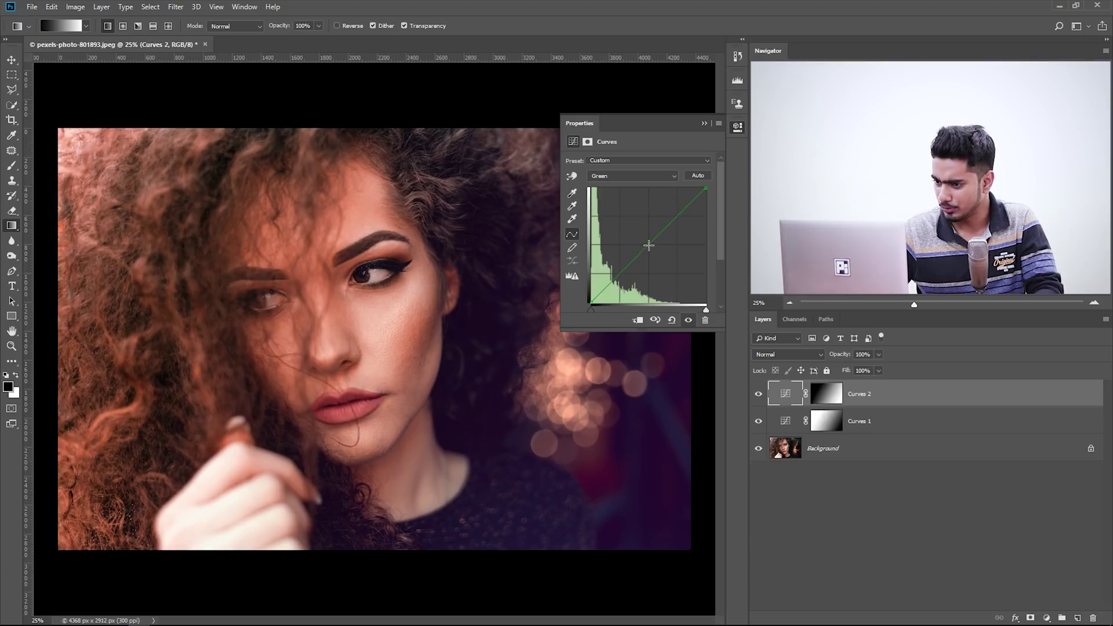
{"action": "left_click_drag", "start_coordinate": [650, 244], "coordinate": [684, 218]}
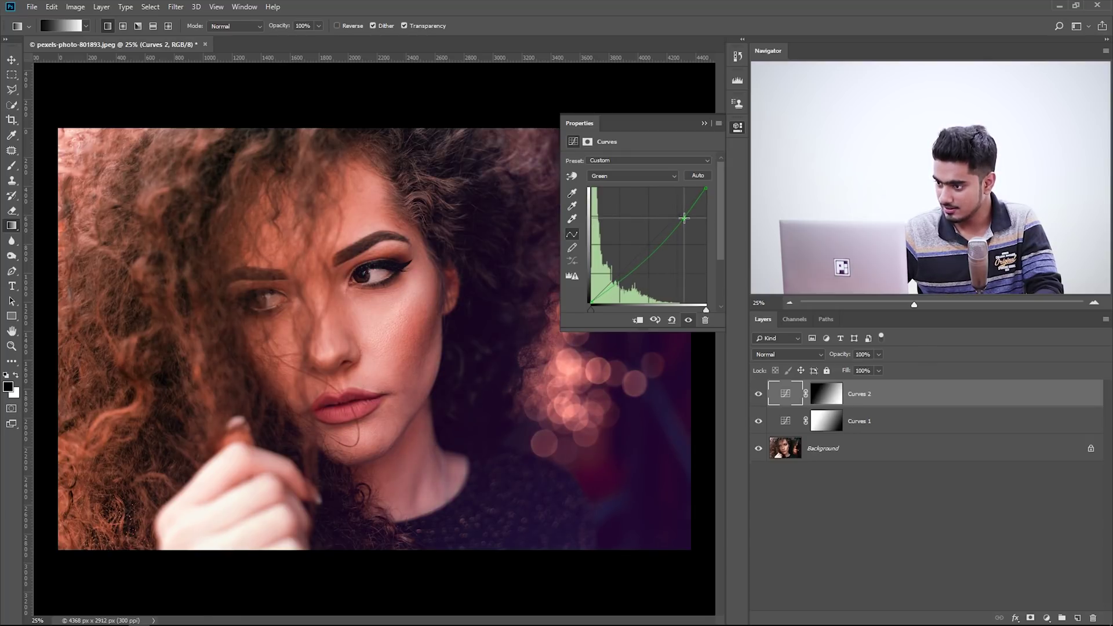
{"action": "mouse_move", "coordinate": [648, 258]}
{"action": "left_mouse_down"}
{"action": "mouse_move", "coordinate": [627, 265]}
{"action": "mouse_move", "coordinate": [634, 271]}
{"action": "left_mouse_up"}
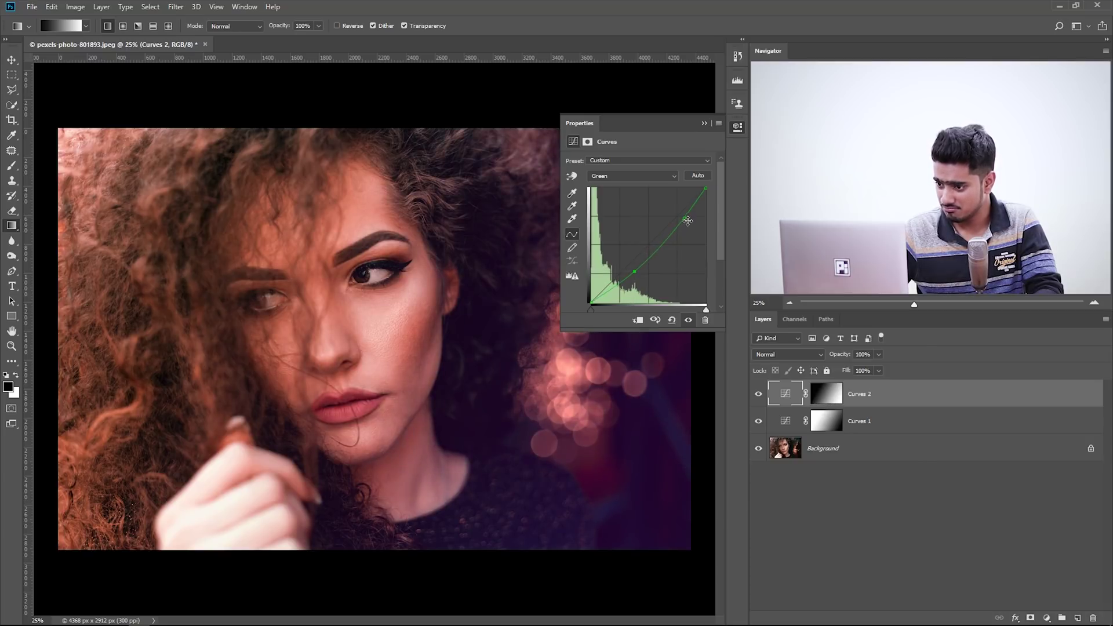
{"action": "left_click_drag", "start_coordinate": [684, 219], "coordinate": [678, 215]}
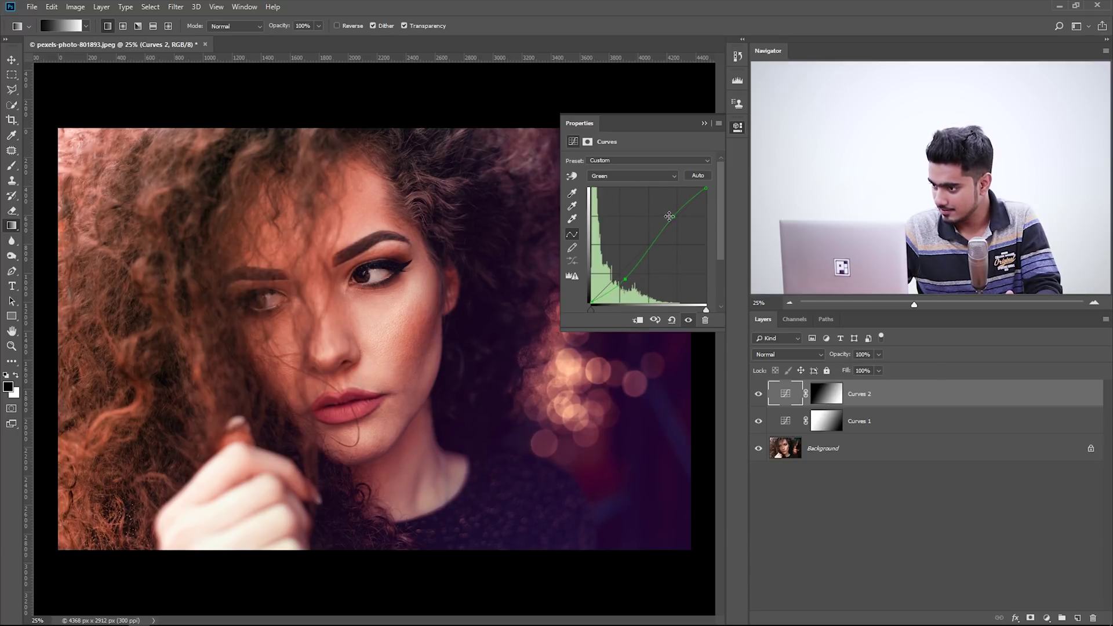
{"action": "left_click_drag", "start_coordinate": [674, 217], "coordinate": [674, 218]}
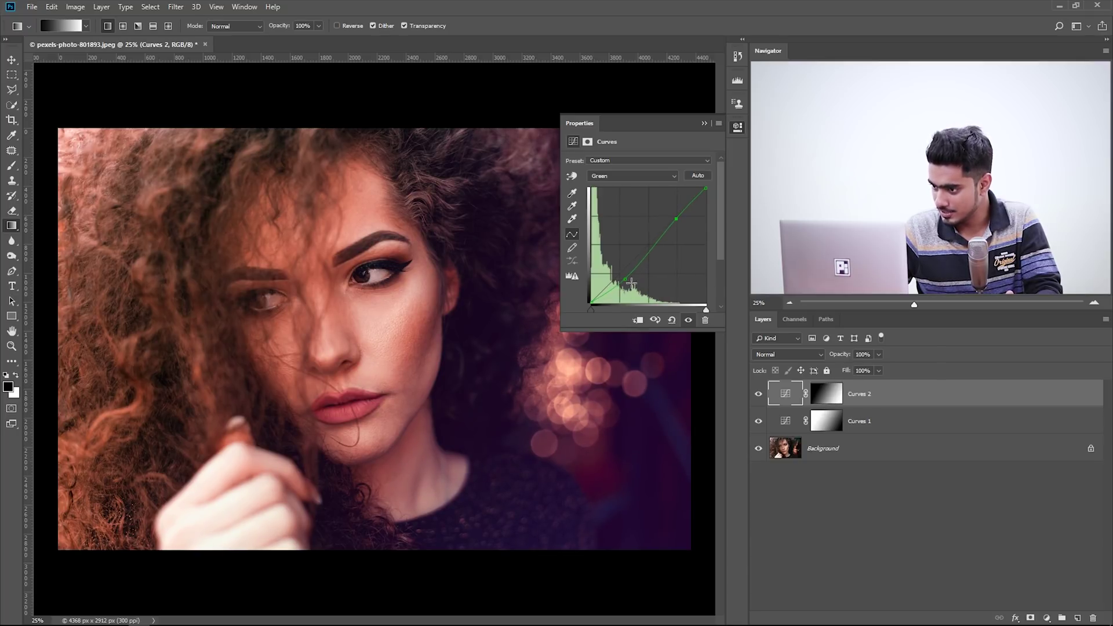
{"action": "left_click_drag", "start_coordinate": [625, 280], "coordinate": [625, 280]}
{"action": "left_click", "coordinate": [705, 124]}
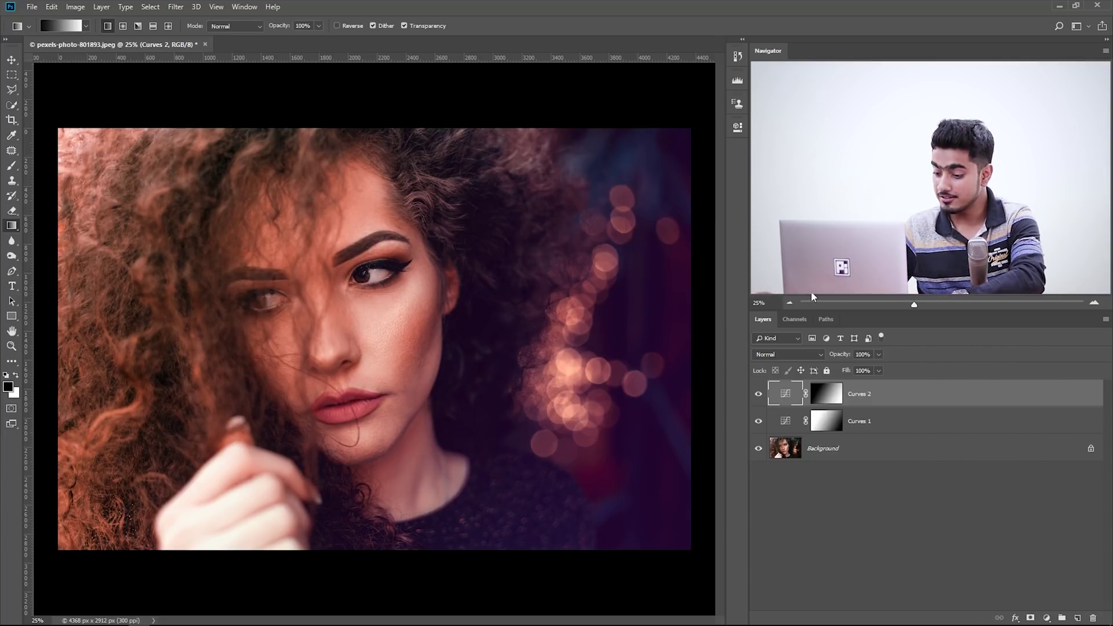
{"action": "left_click", "coordinate": [759, 448], "text": "alt"}
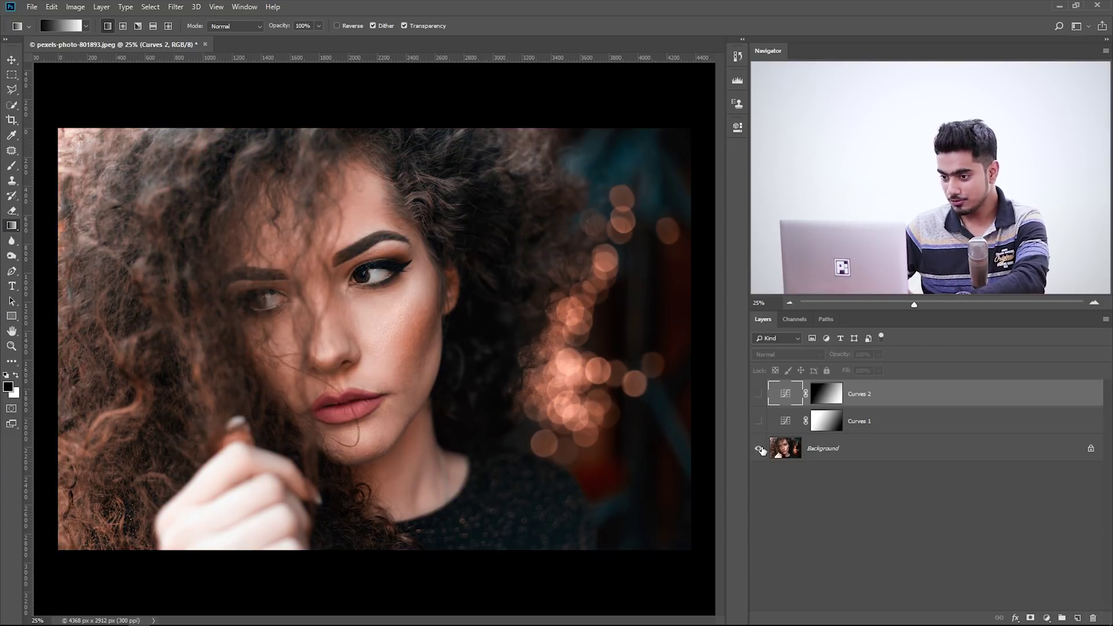
{"action": "left_click", "coordinate": [760, 449], "text": "alt"}
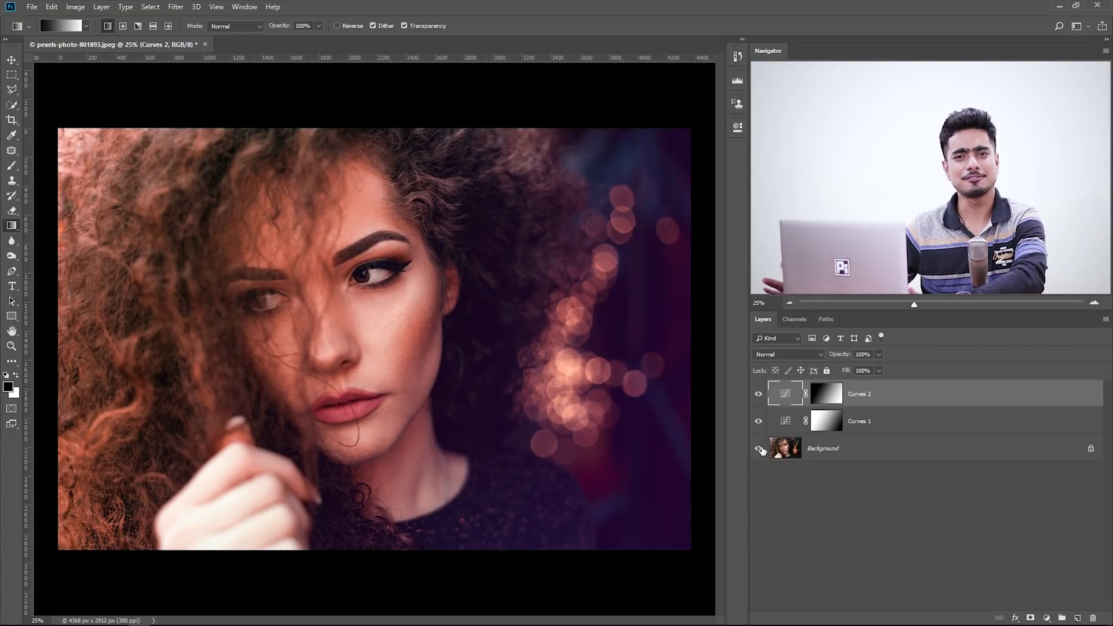
Reopen Curves 1 settings and raise its Red curve slightly.
{"action": "double_click", "coordinate": [785, 422]}
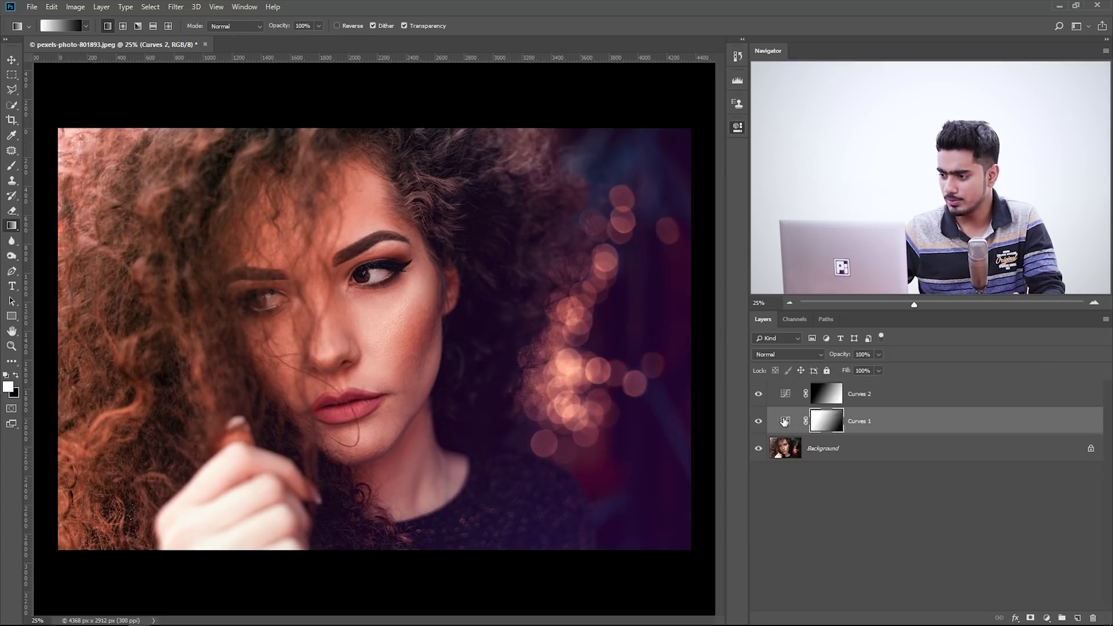
{"action": "left_click", "coordinate": [606, 176]}
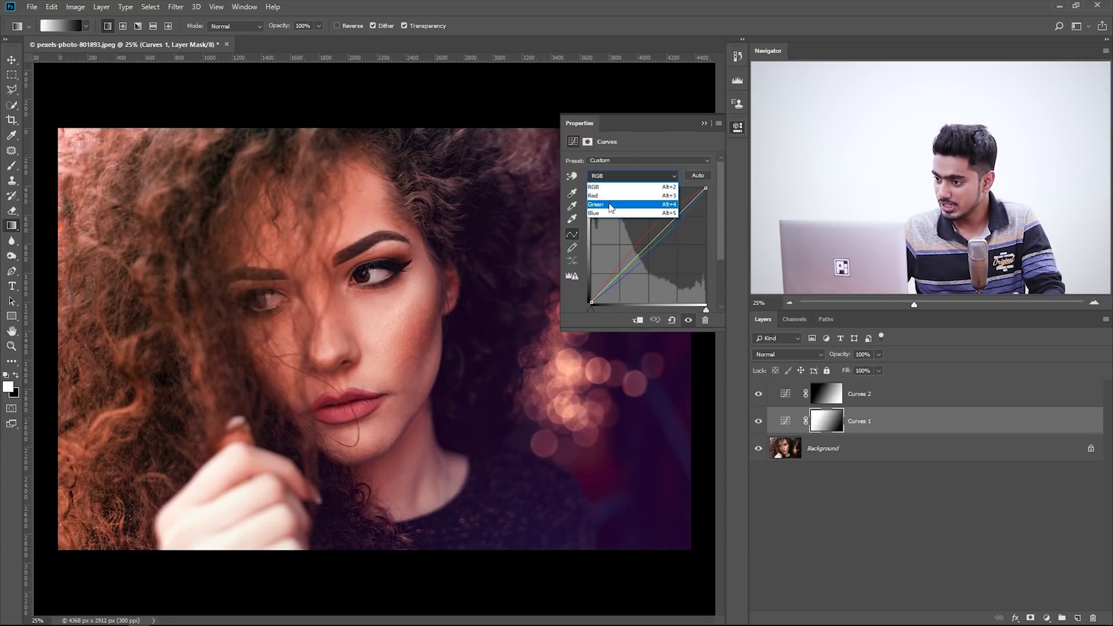
{"action": "left_click", "coordinate": [611, 195]}
{"action": "left_click_drag", "start_coordinate": [659, 217], "coordinate": [660, 213]}
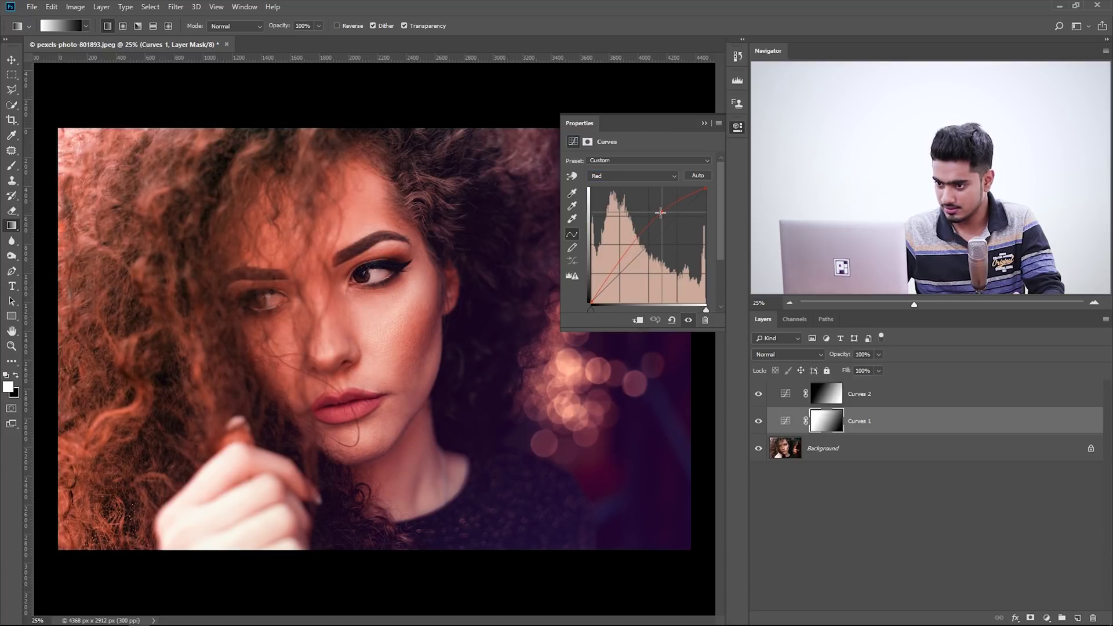
Lower the Blue curve slightly, set the upper Green point onto the diagonal, and close settings.
{"action": "left_click", "coordinate": [641, 176]}
{"action": "left_click", "coordinate": [637, 214]}
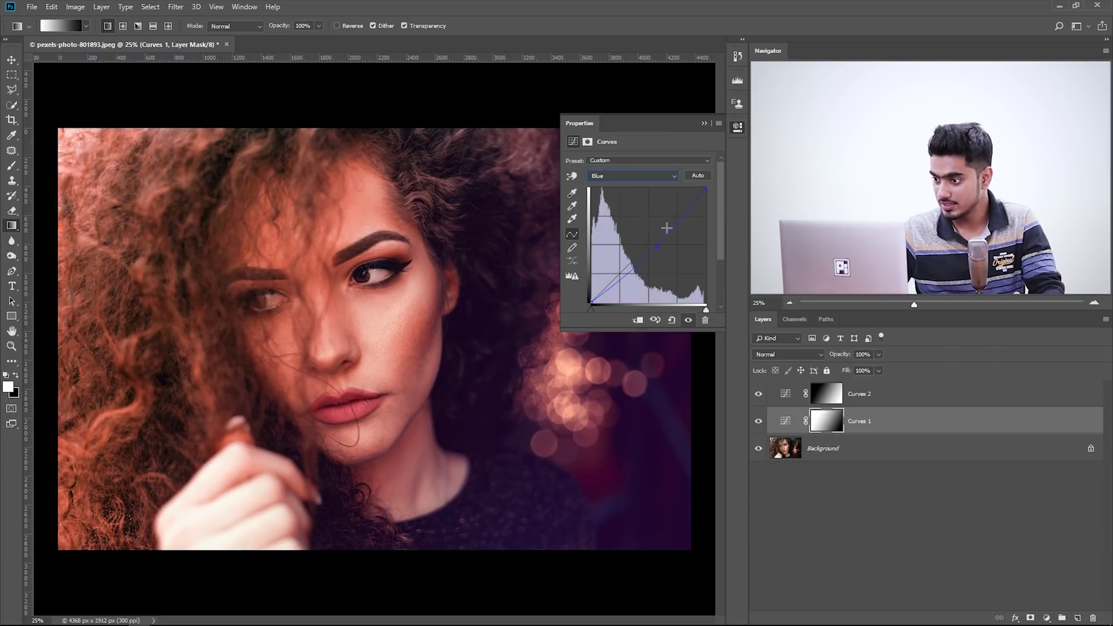
{"action": "left_click_drag", "start_coordinate": [658, 237], "coordinate": [654, 244]}
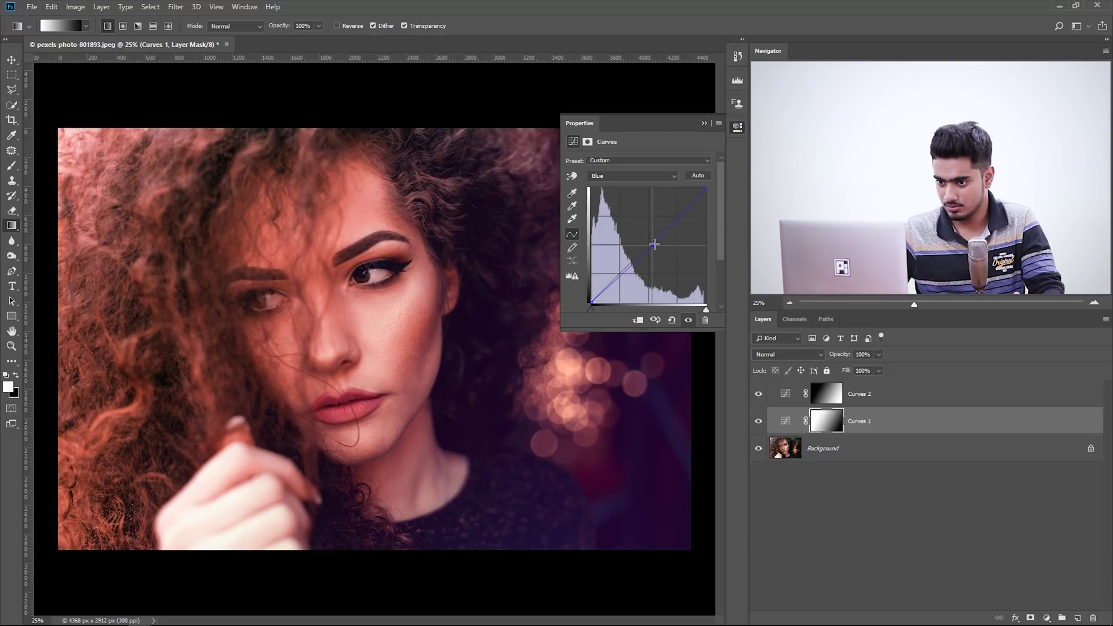
{"action": "left_click", "coordinate": [630, 177]}
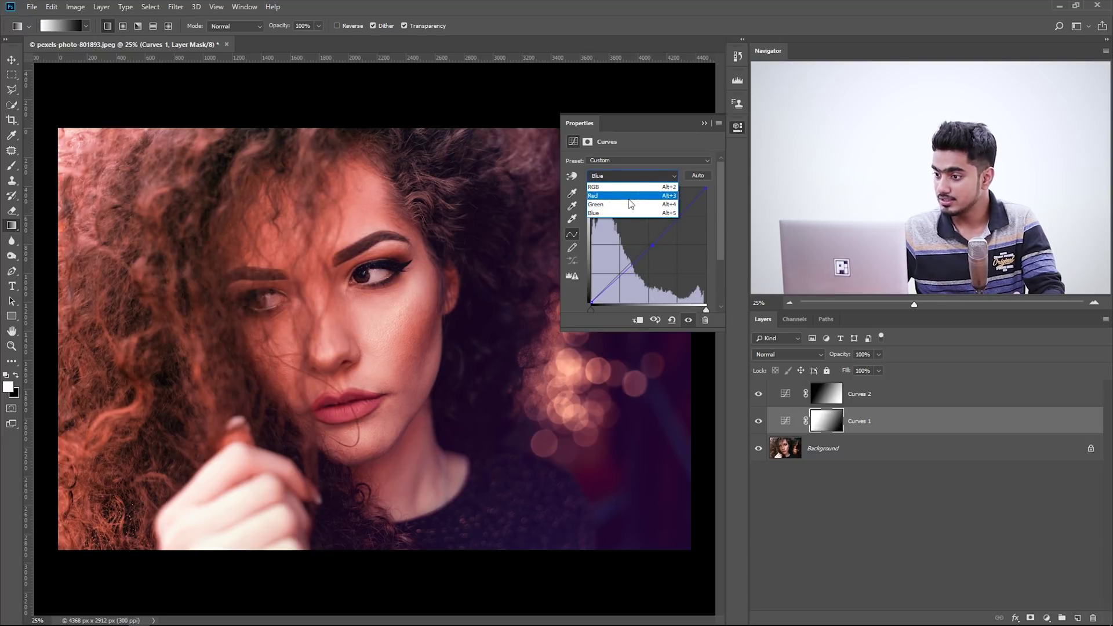
{"action": "left_click", "coordinate": [631, 202]}
{"action": "left_click_drag", "start_coordinate": [678, 220], "coordinate": [678, 220]}
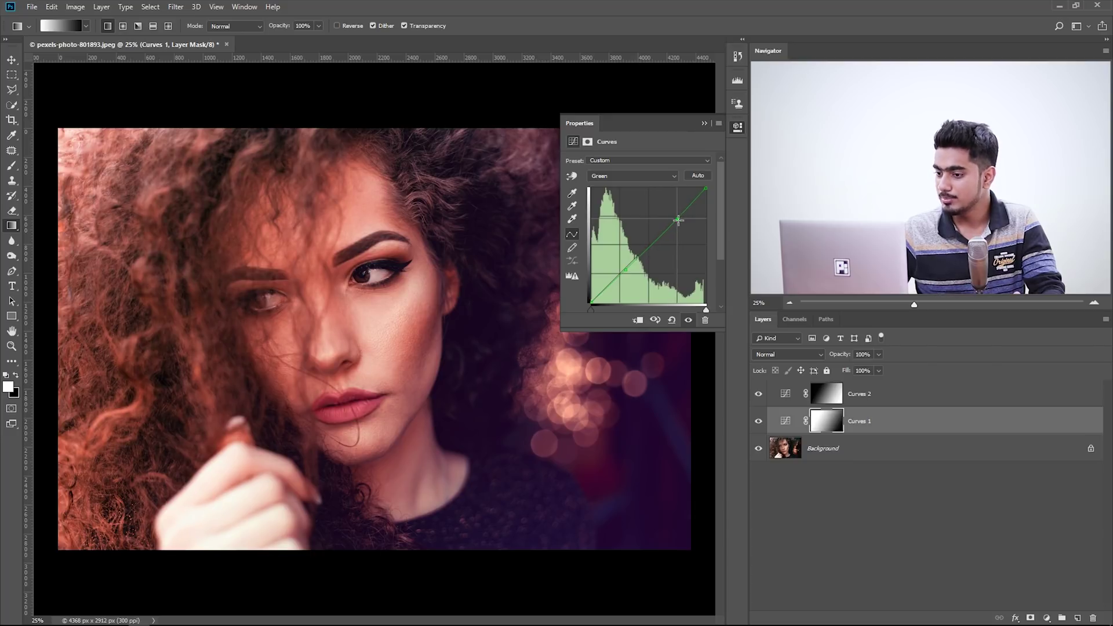
{"action": "left_click", "coordinate": [704, 123]}
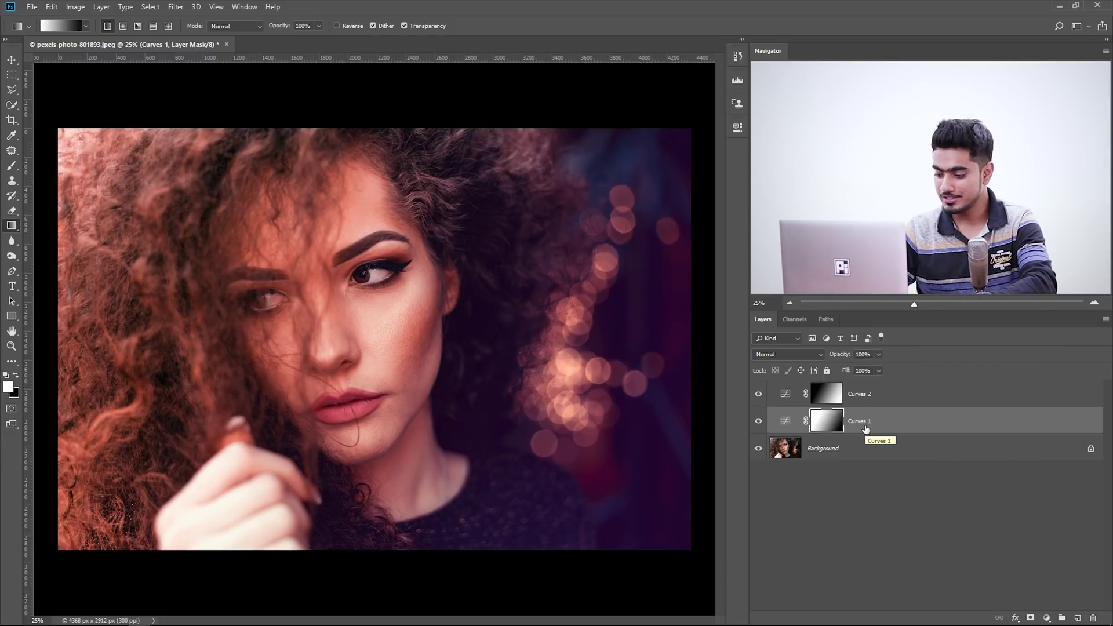
Duplicate Curves 1, move the copy above Curves 2, and gradient-mask it to the top-left hair.
{"action": "key", "text": "ctrl+j"}
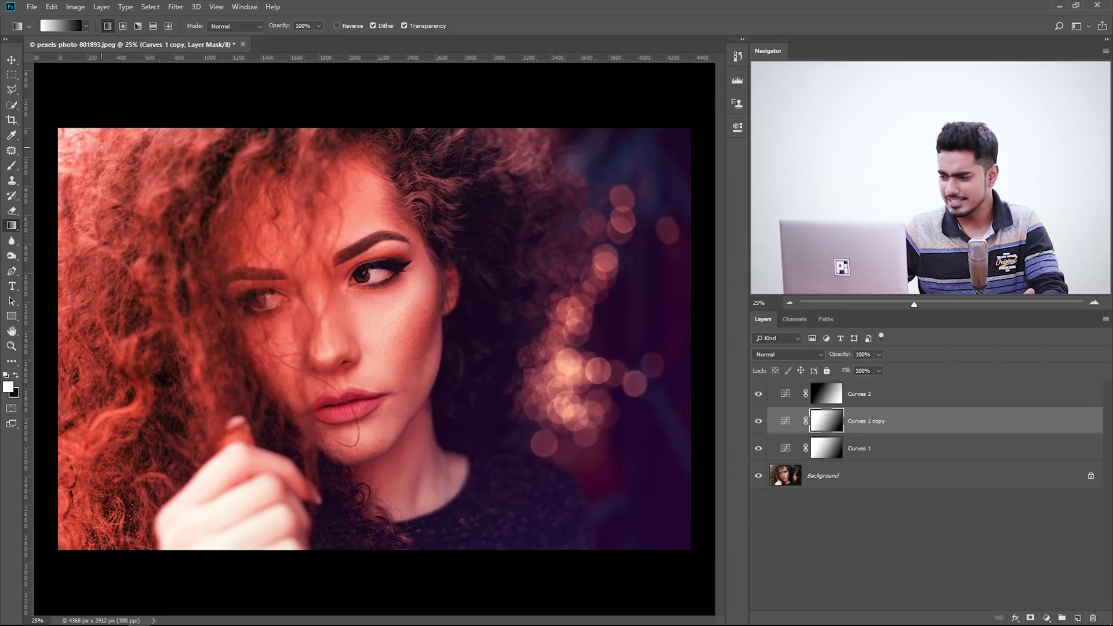
{"action": "left_click_drag", "start_coordinate": [878, 427], "coordinate": [864, 386]}
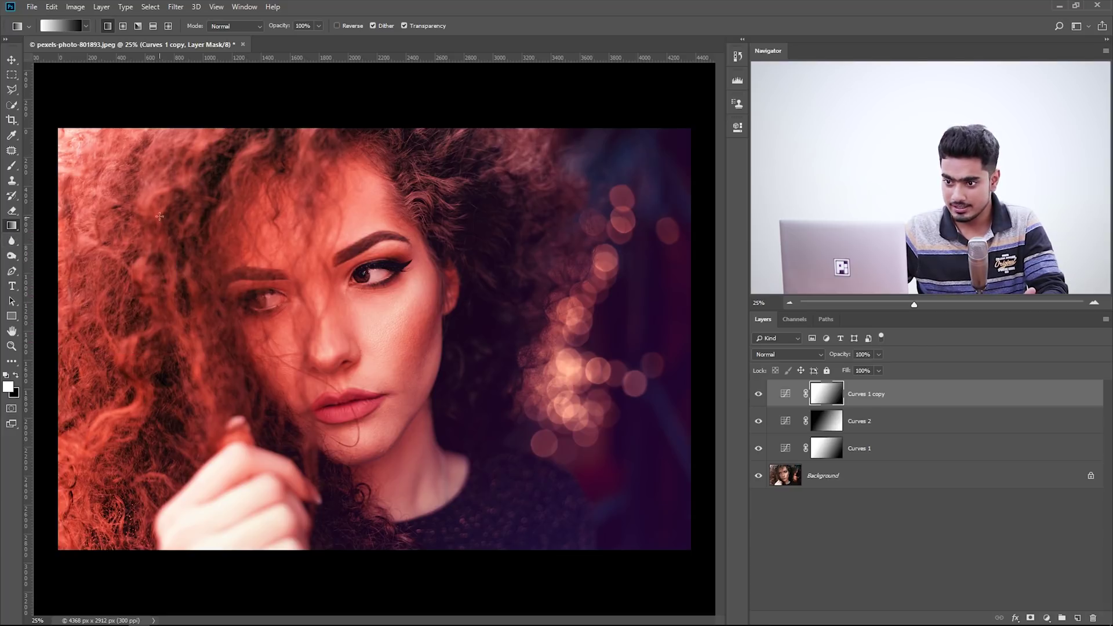
{"action": "left_click_drag", "start_coordinate": [97, 171], "coordinate": [208, 241]}
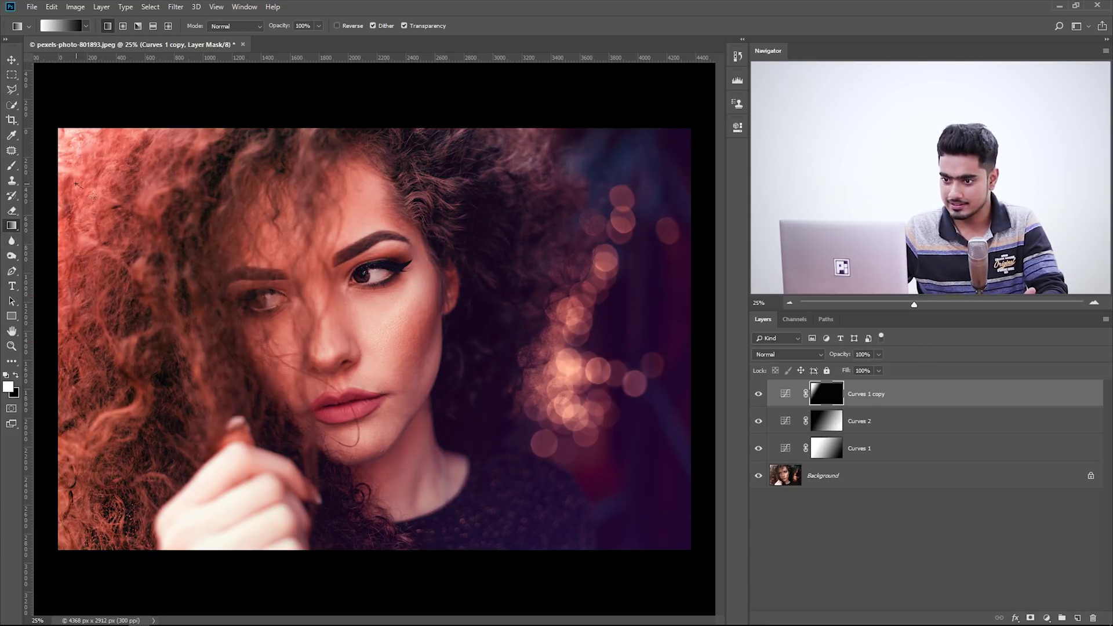
{"action": "left_click_drag", "start_coordinate": [91, 195], "coordinate": [291, 262]}
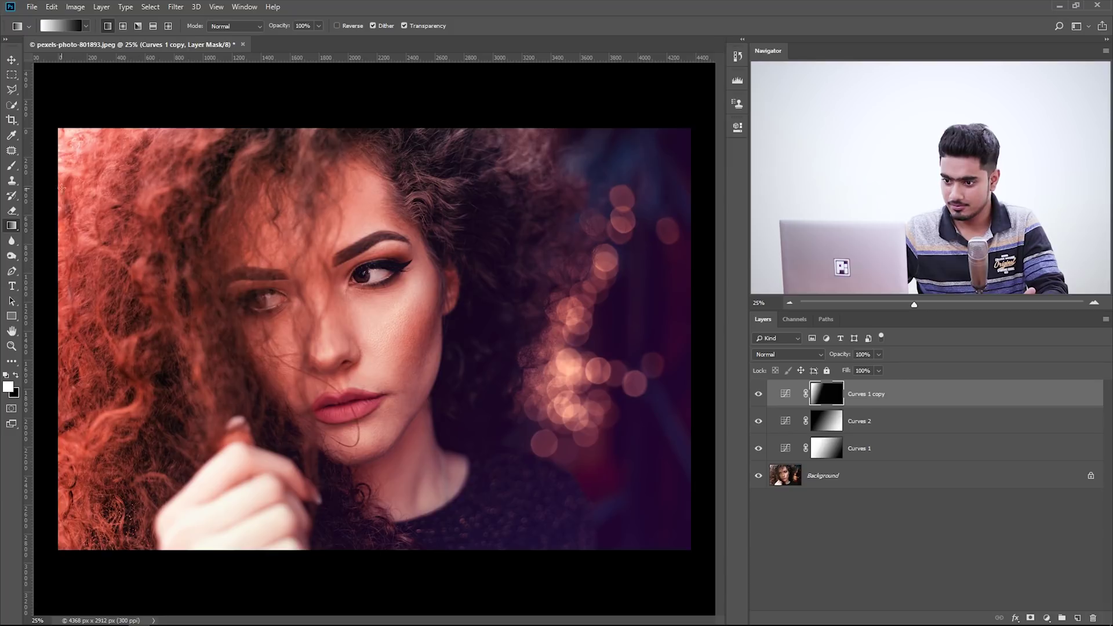
{"action": "left_click_drag", "start_coordinate": [69, 179], "coordinate": [273, 256]}
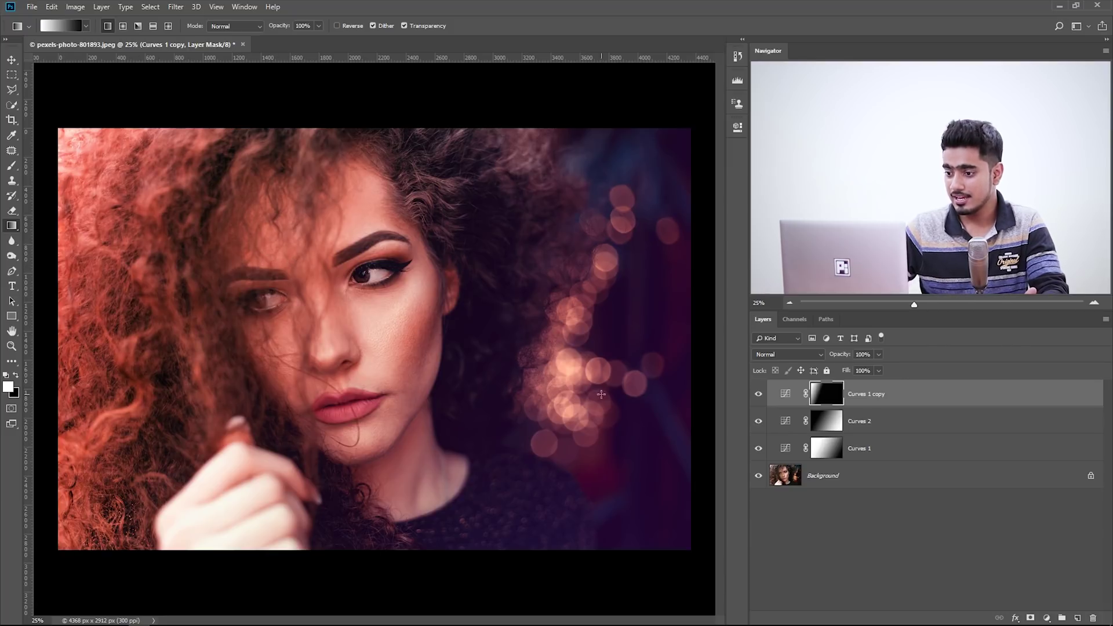
Bend the copy's Blue curve slightly below the diagonal, then select Curves 2.
{"action": "double_click", "coordinate": [786, 395]}
{"action": "left_click", "coordinate": [631, 182]}
{"action": "left_click", "coordinate": [628, 197]}
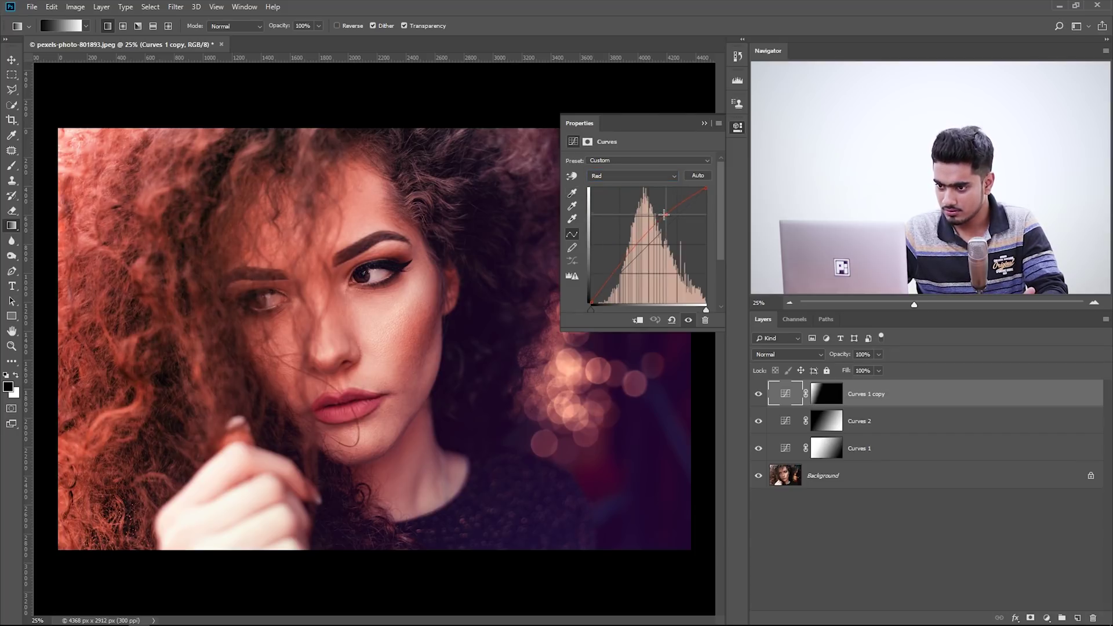
{"action": "left_click", "coordinate": [641, 176]}
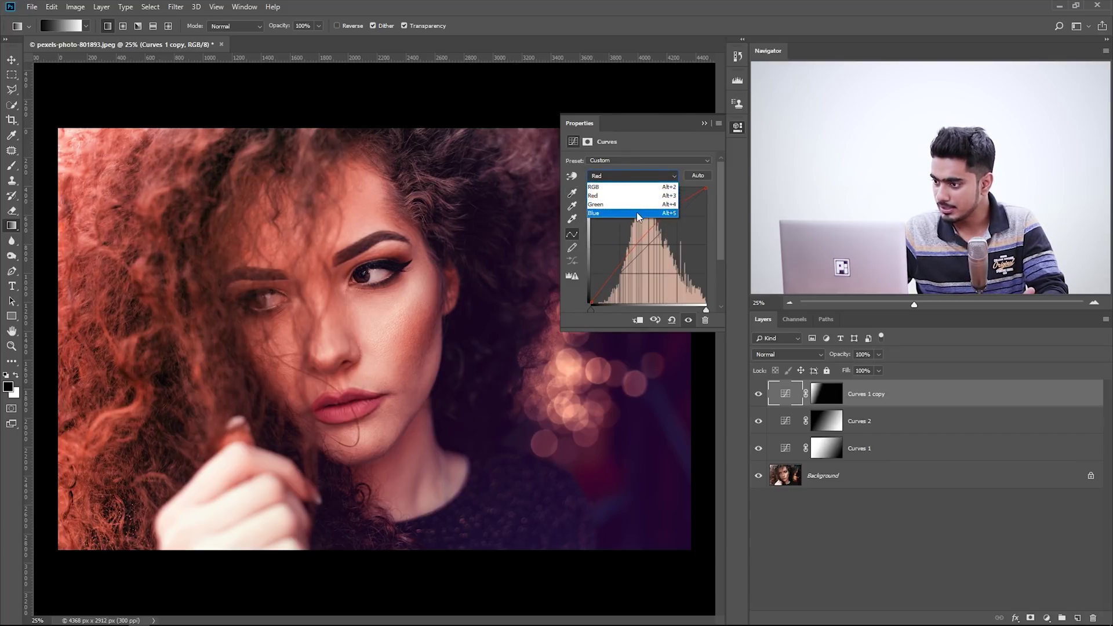
{"action": "left_click", "coordinate": [637, 213]}
{"action": "left_click_drag", "start_coordinate": [681, 222], "coordinate": [680, 223]}
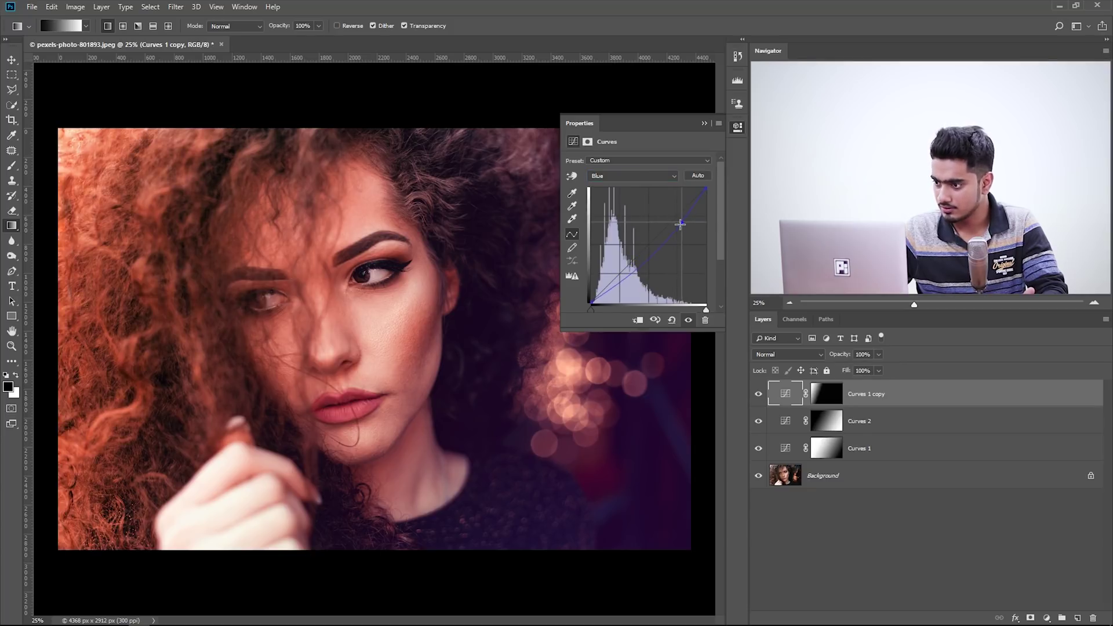
{"action": "left_click", "coordinate": [712, 124]}
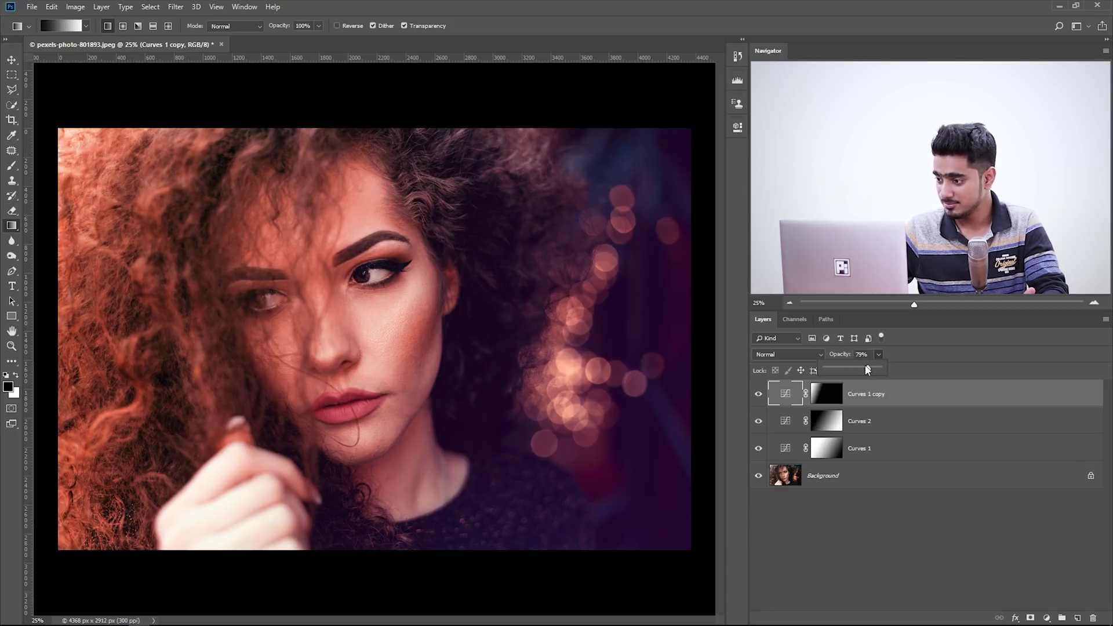
{"action": "left_click", "coordinate": [871, 427]}
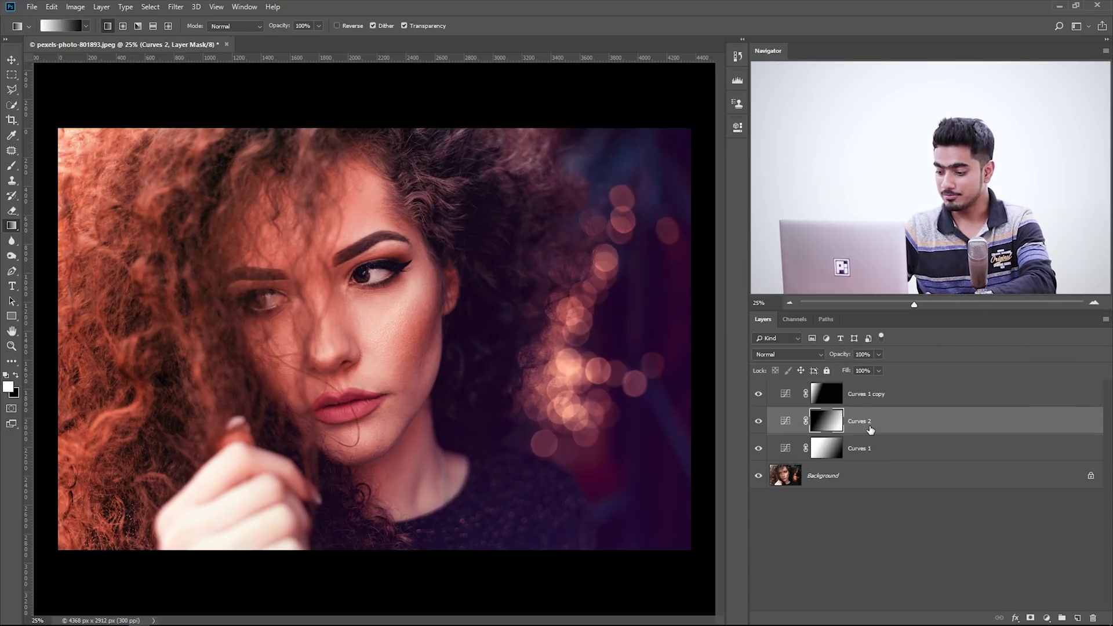
Duplicate Curves 2, move the copy to the top, and gradient-mask it to the right edge.
{"action": "key", "text": "ctrl+j"}
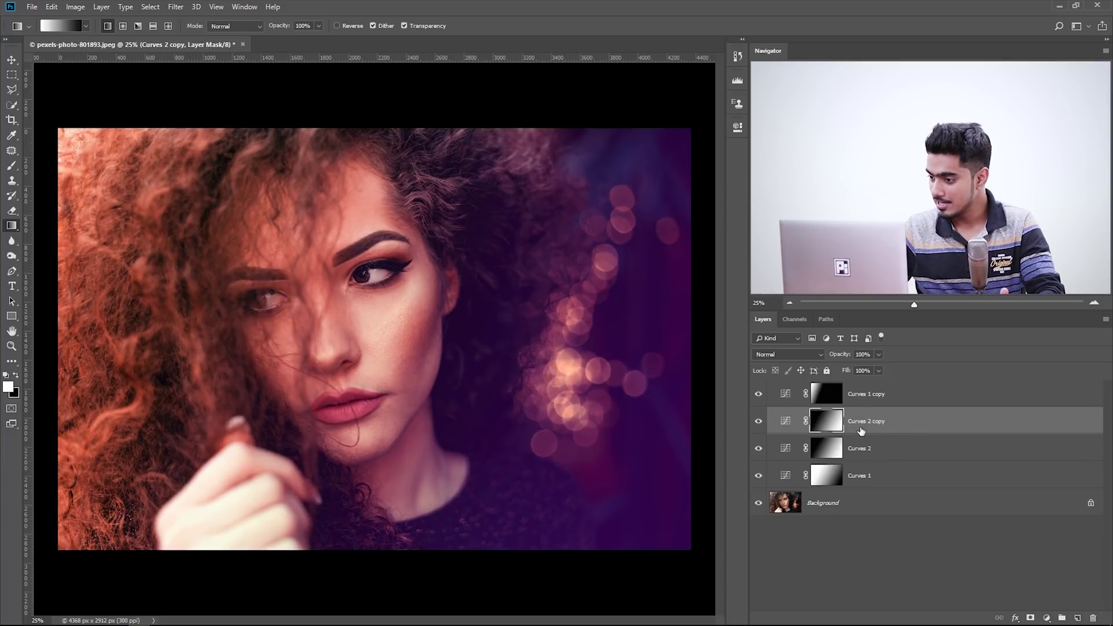
{"action": "left_click_drag", "start_coordinate": [859, 395], "coordinate": [857, 389]}
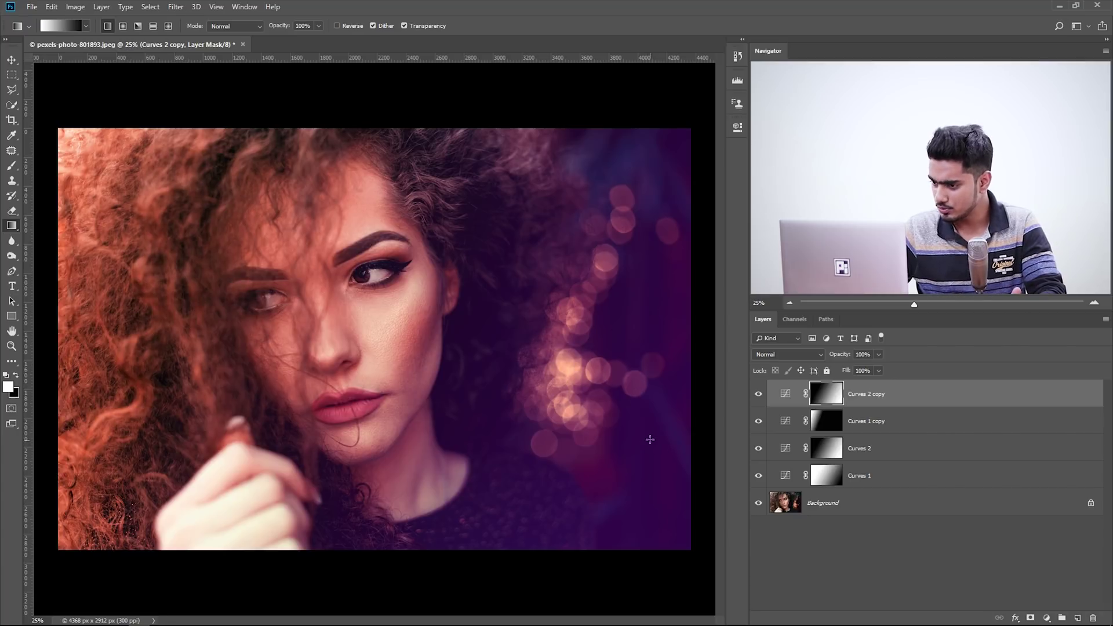
{"action": "left_click_drag", "start_coordinate": [650, 439], "coordinate": [418, 404]}
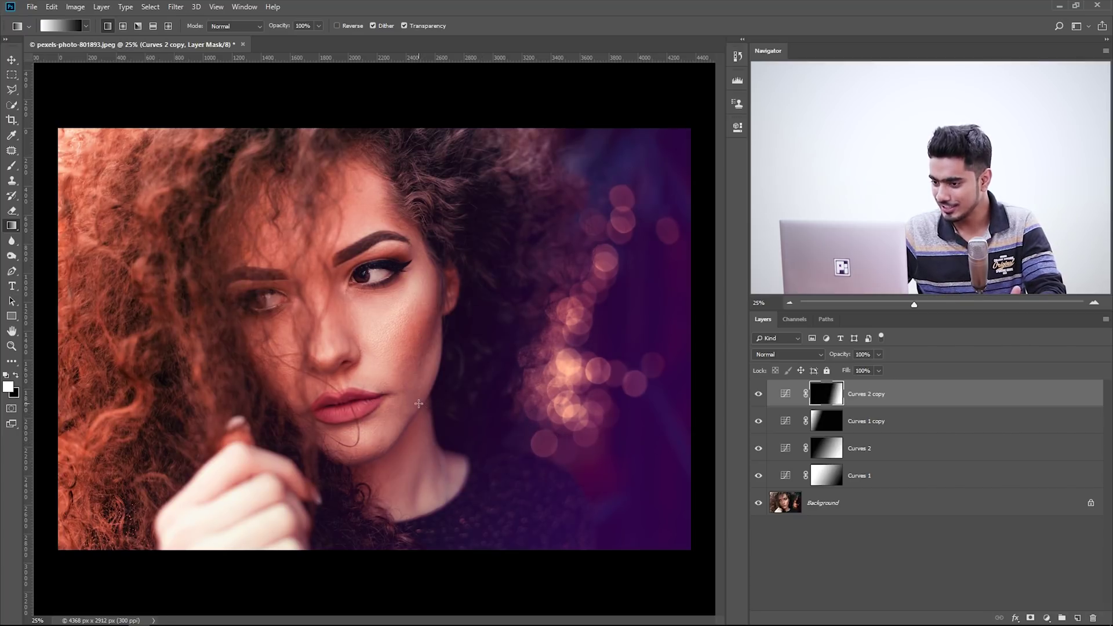
Shift the copy's Blue and Red curve black points, then show only the Background photo.
{"action": "double_click", "coordinate": [785, 396]}
{"action": "left_click", "coordinate": [610, 177]}
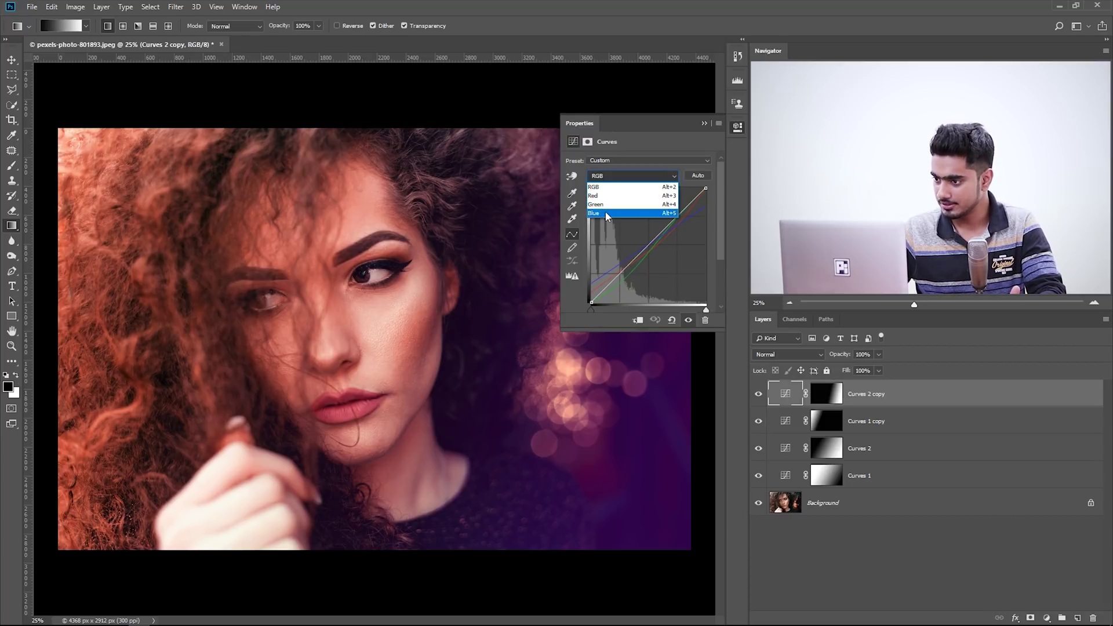
{"action": "left_click", "coordinate": [614, 215]}
{"action": "mouse_move", "coordinate": [591, 287]}
{"action": "left_mouse_down"}
{"action": "mouse_move", "coordinate": [584, 296]}
{"action": "mouse_move", "coordinate": [591, 288]}
{"action": "left_mouse_up"}
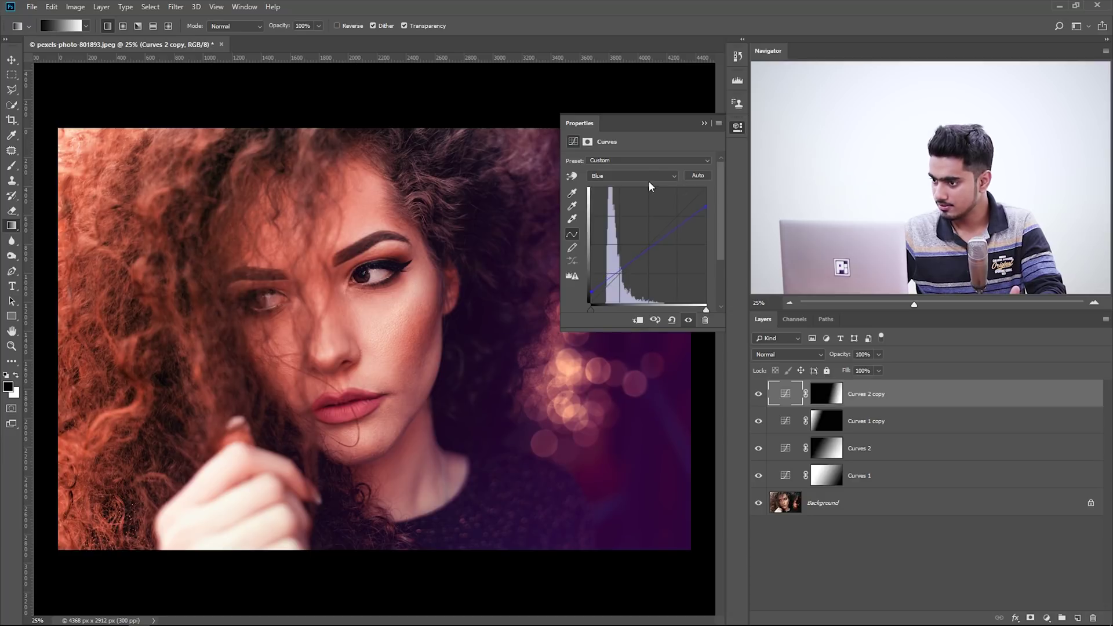
{"action": "left_click", "coordinate": [615, 176]}
{"action": "left_click", "coordinate": [609, 198]}
{"action": "left_click_drag", "start_coordinate": [594, 290], "coordinate": [592, 297]}
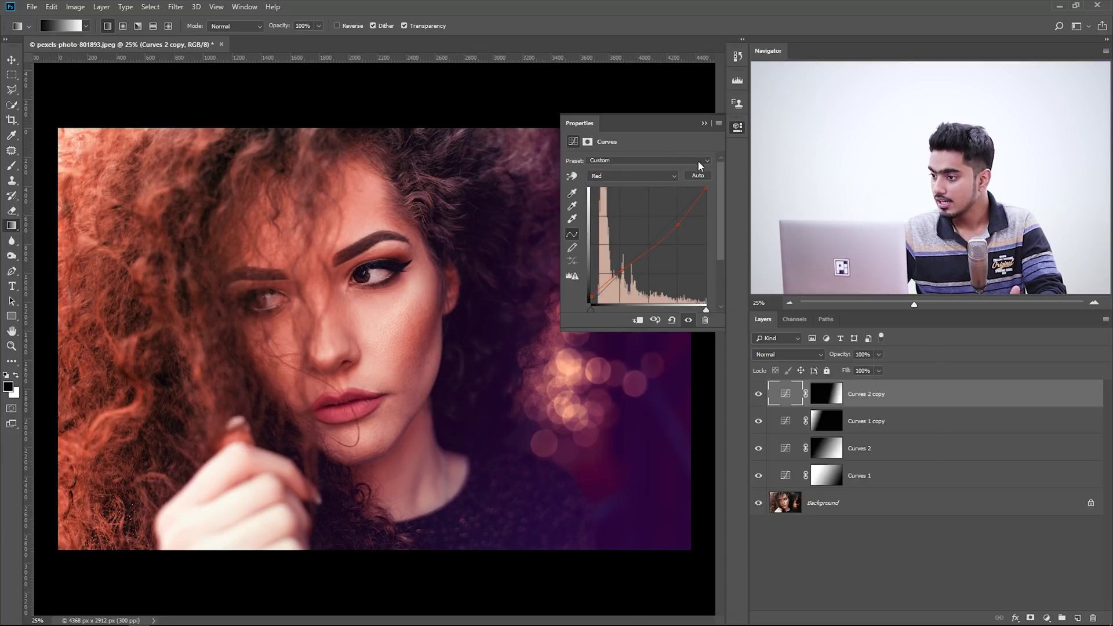
{"action": "left_click", "coordinate": [704, 123]}
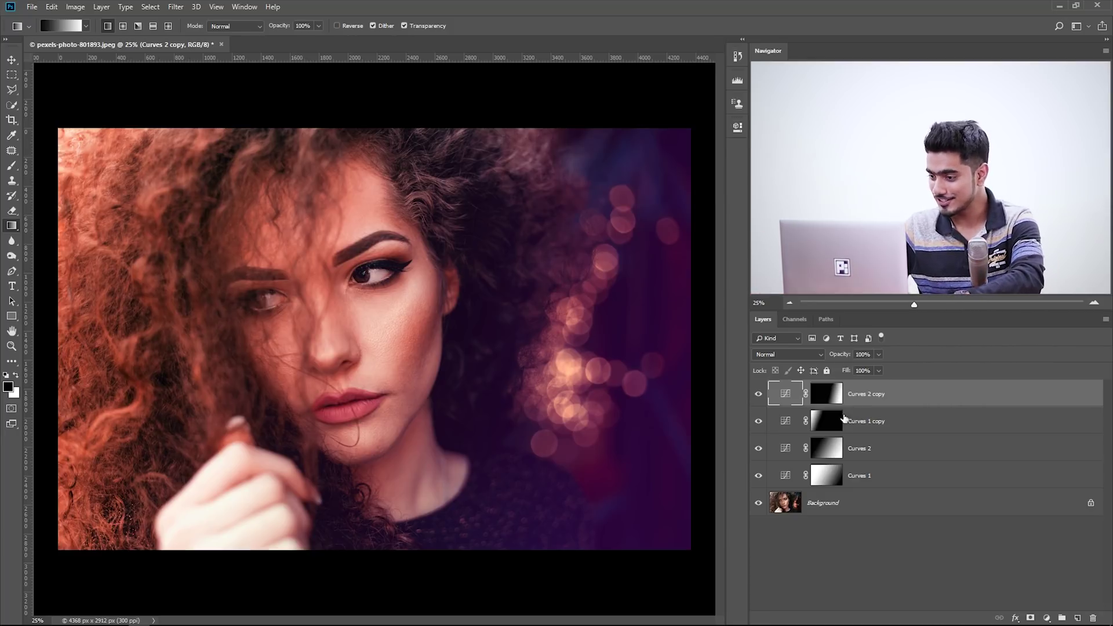
{"action": "left_click", "coordinate": [758, 502], "text": "alt"}
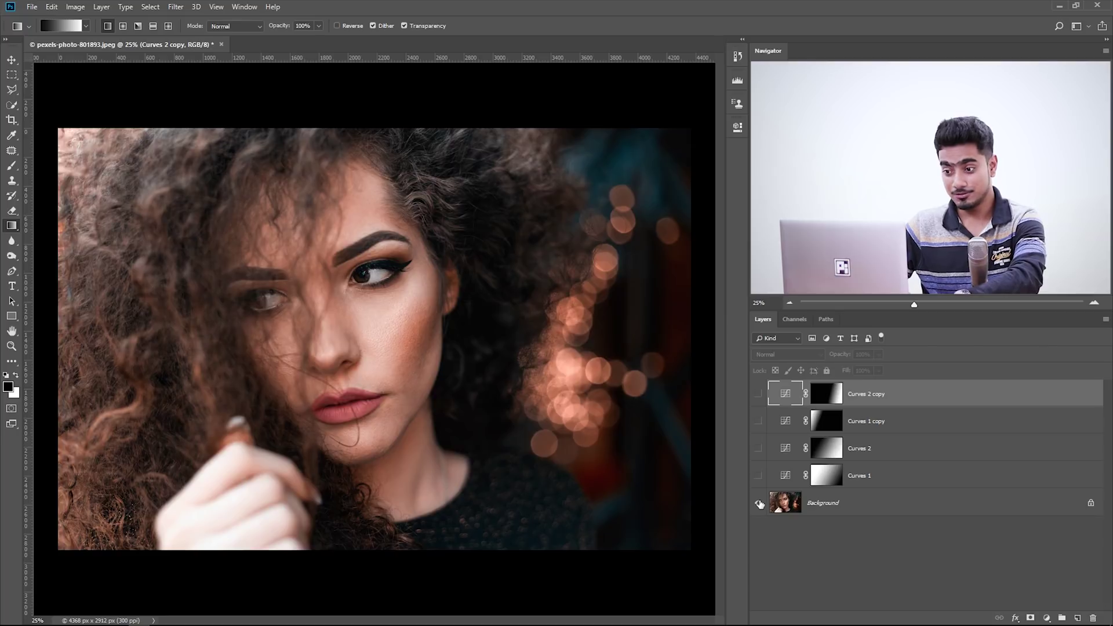